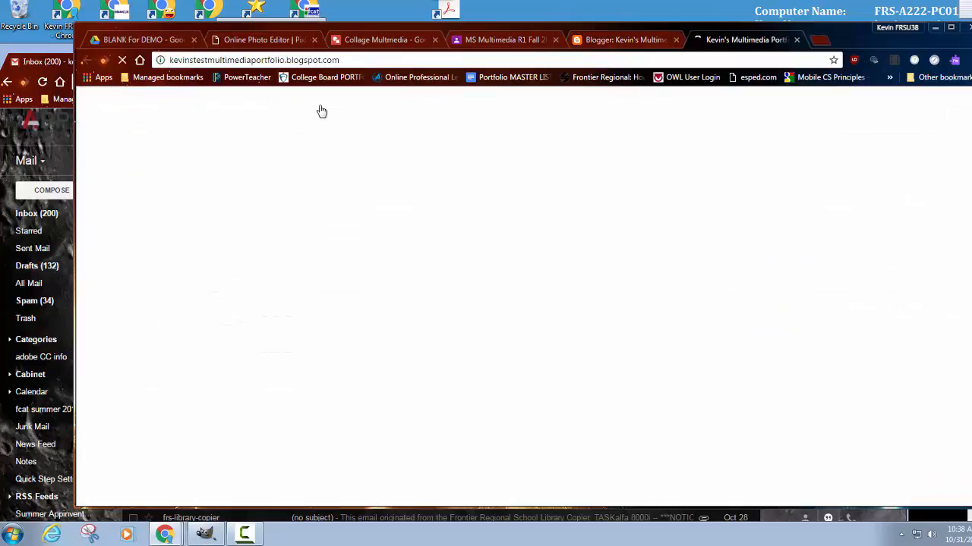
Step: Look over the posts on the published multimedia portfolio blog and select its web address
scroll(327, 174, down, 5)
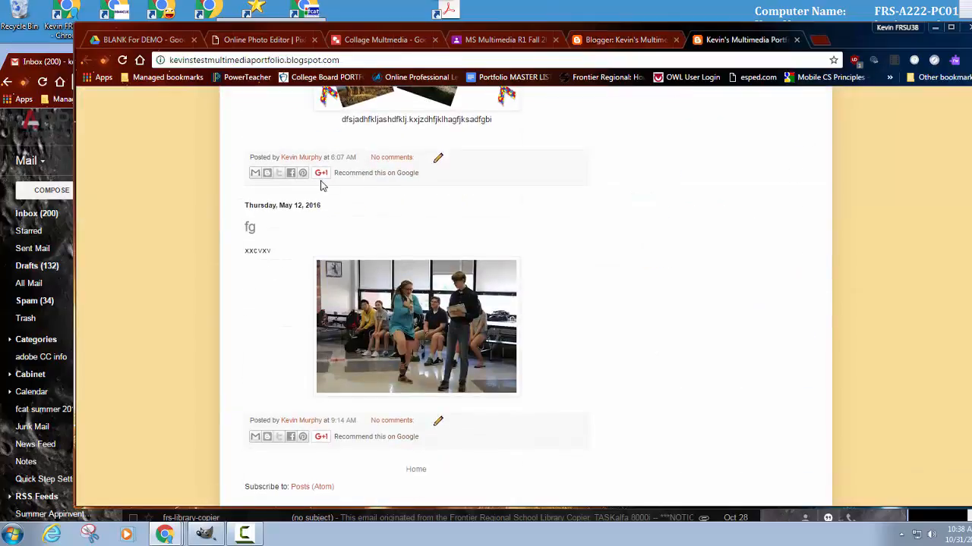
scroll(272, 229, up, 5)
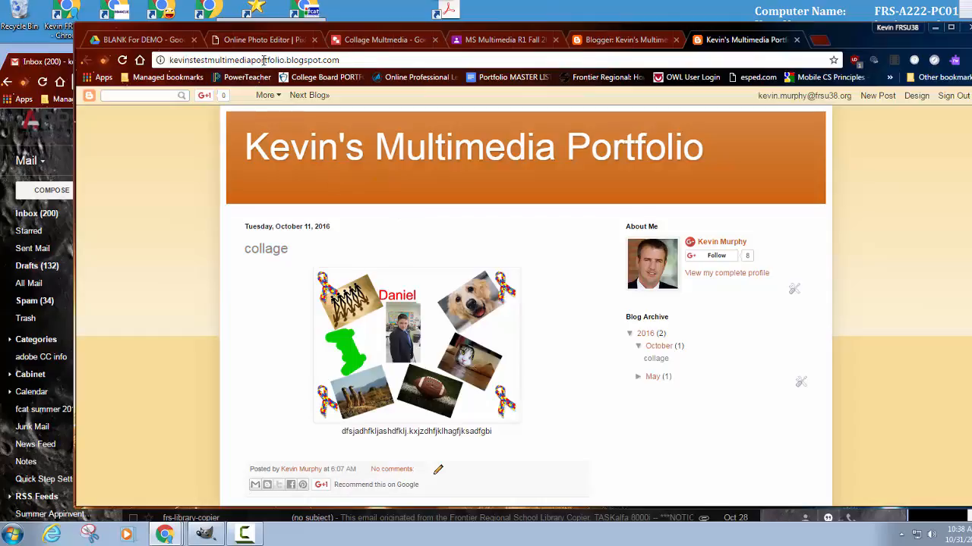
click(335, 59)
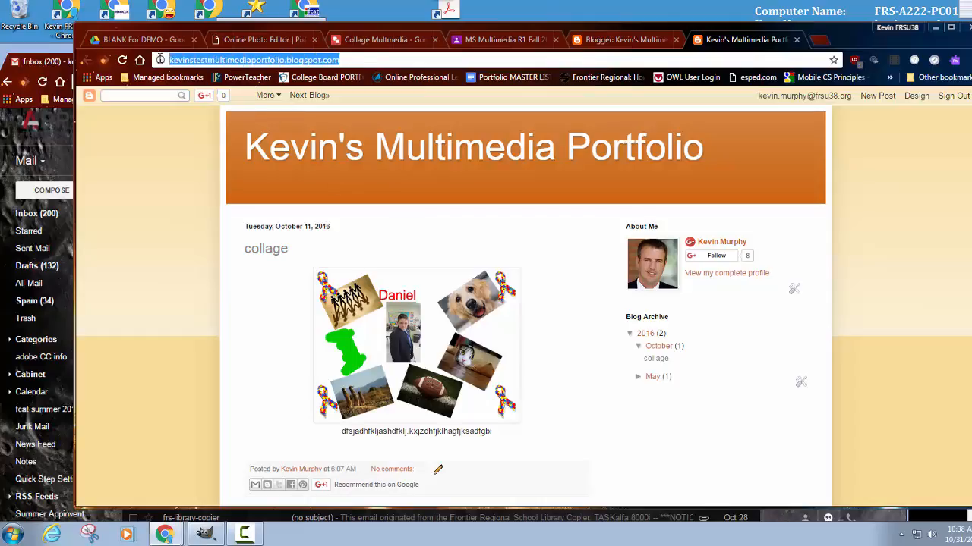
click(637, 44)
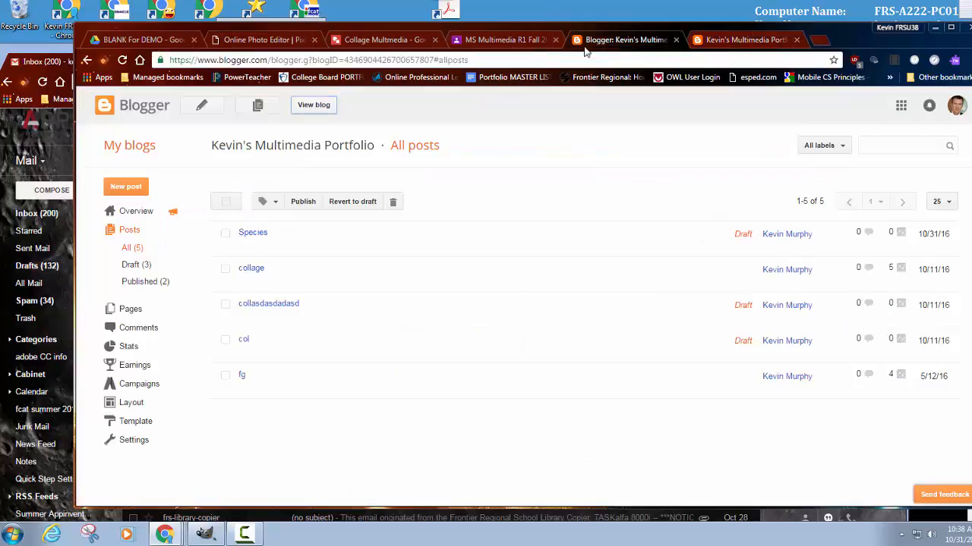
click(494, 43)
click(639, 39)
click(126, 188)
click(267, 140)
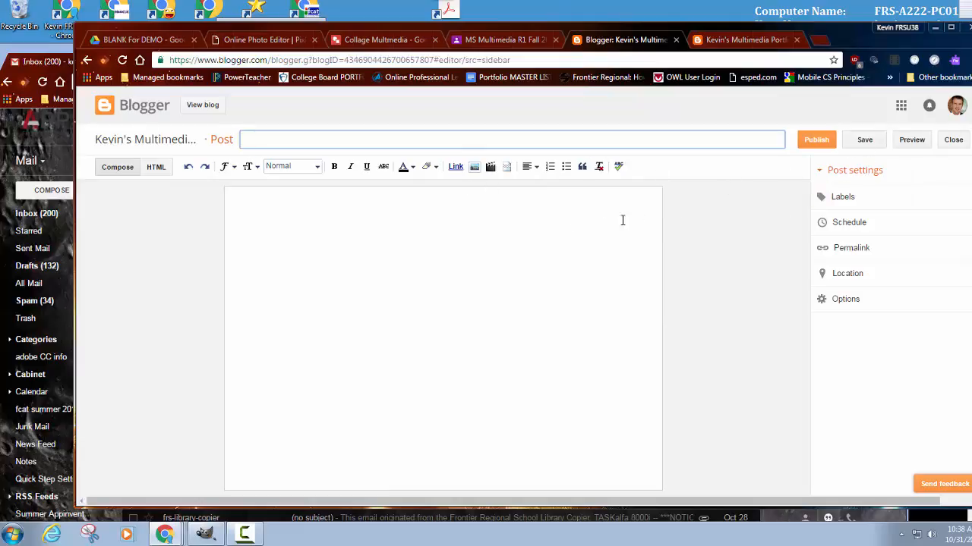
click(953, 141)
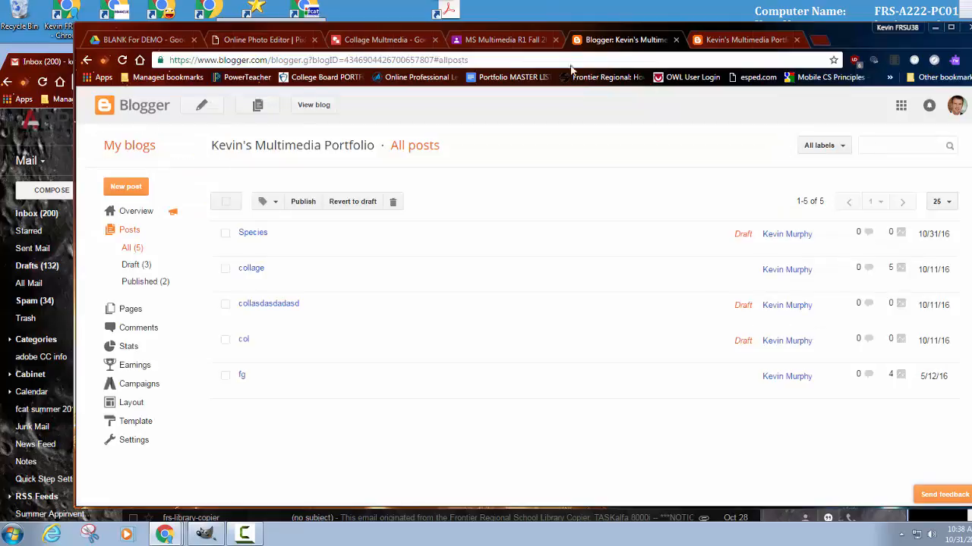
Step: Start downloading the Collage Multmedia drawing as a PNG image, and cancel the save
click(356, 42)
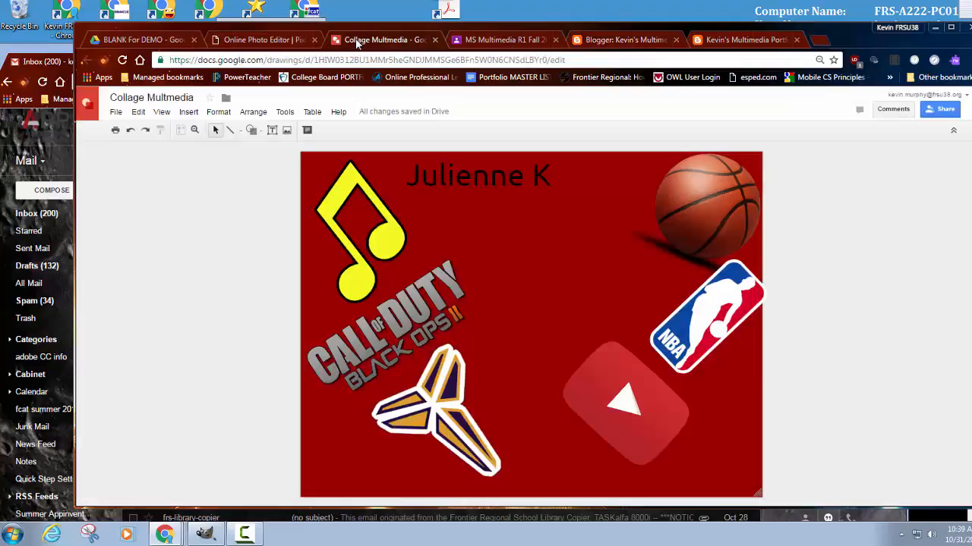
click(113, 114)
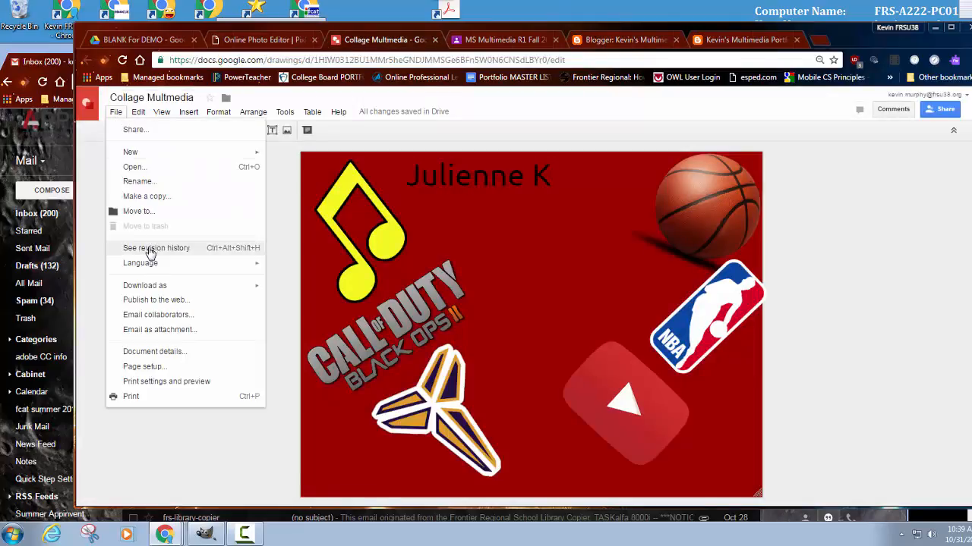
mouse_move(152, 285)
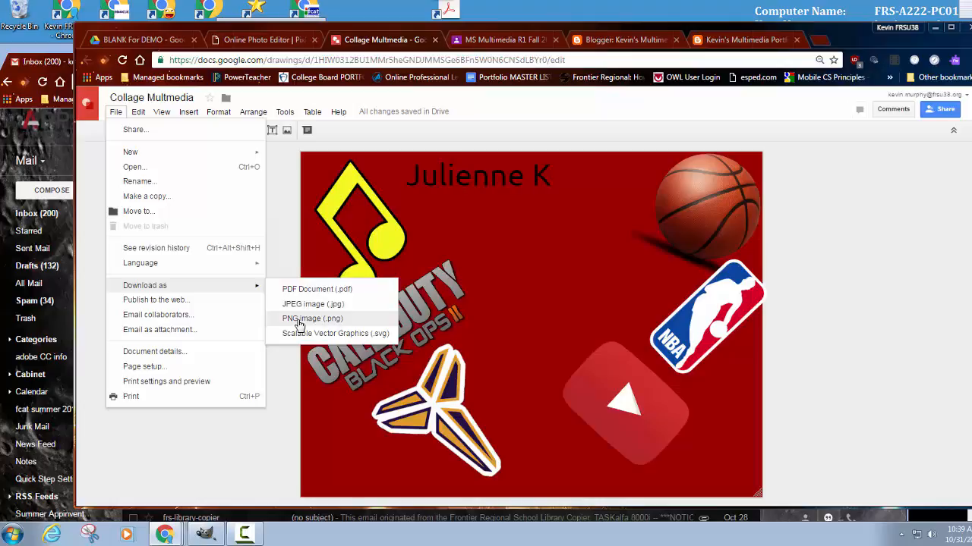
click(300, 319)
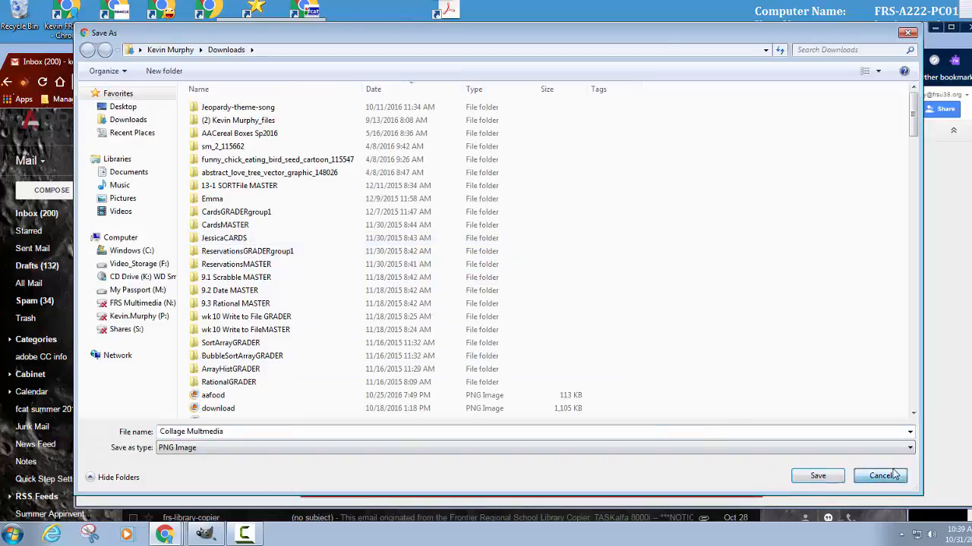
click(881, 475)
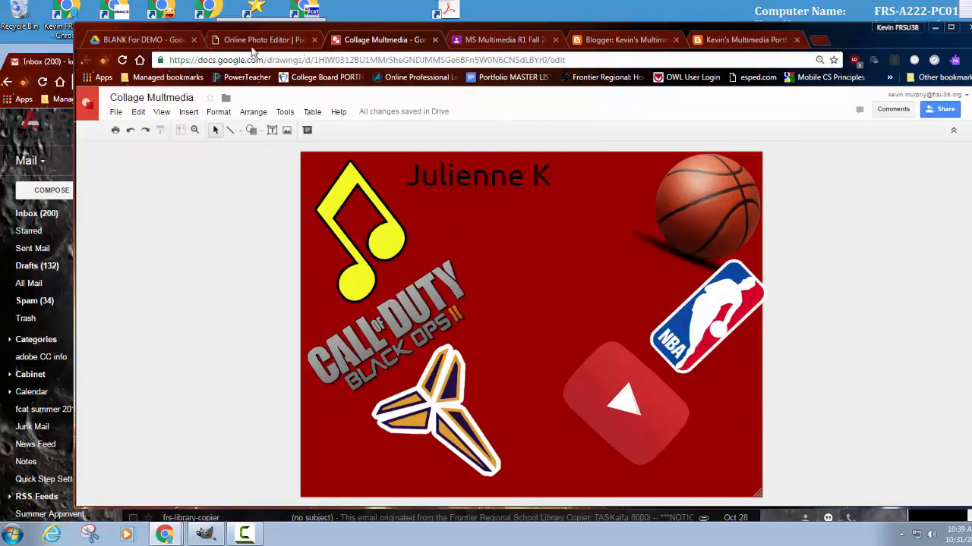
Step: Create a new post on the Blogger portfolio and title it "COLLAGE"
click(617, 41)
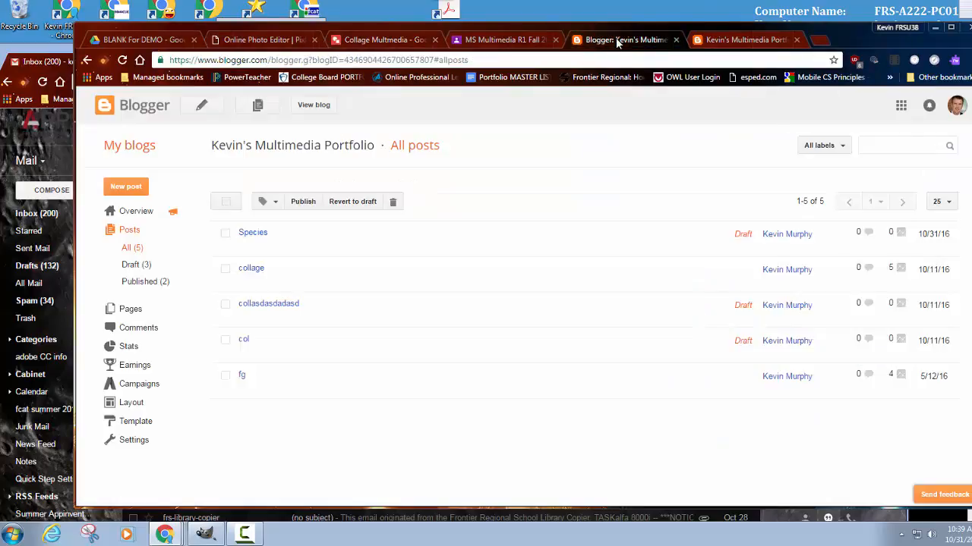
click(126, 186)
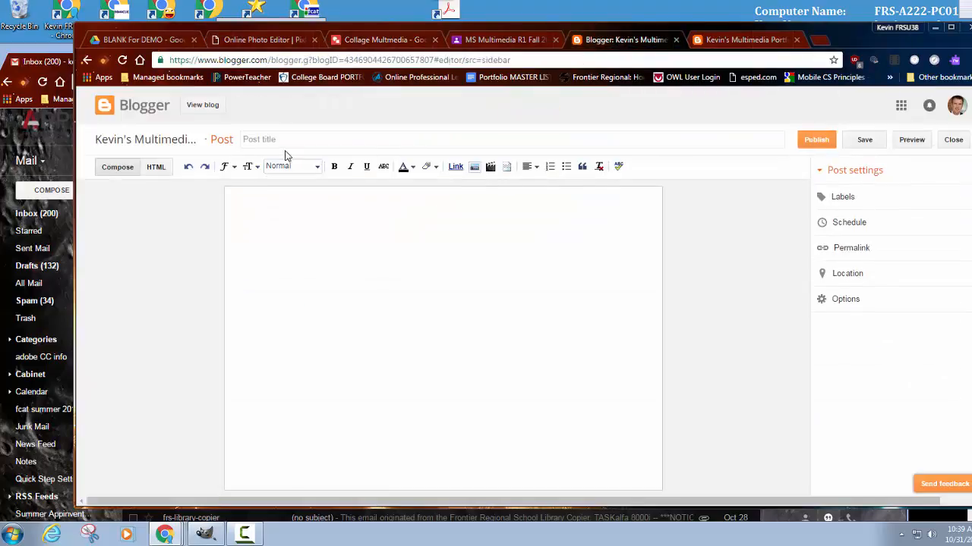
click(286, 143)
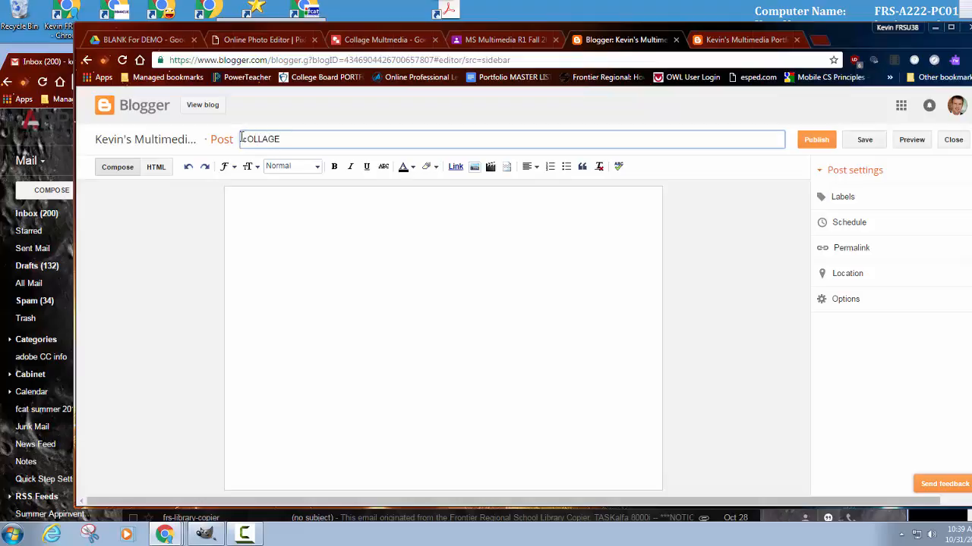
key(Delete)
text(C)
Step: Upload the timthumb image from Downloads into the post body and add the text "fsafjhasdasdfjkl" below it
click(299, 208)
click(474, 166)
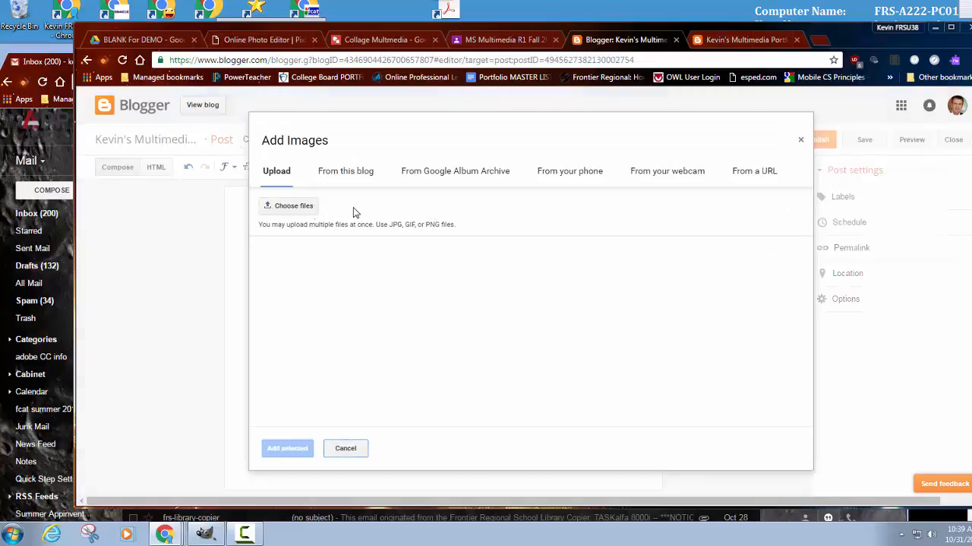
click(299, 207)
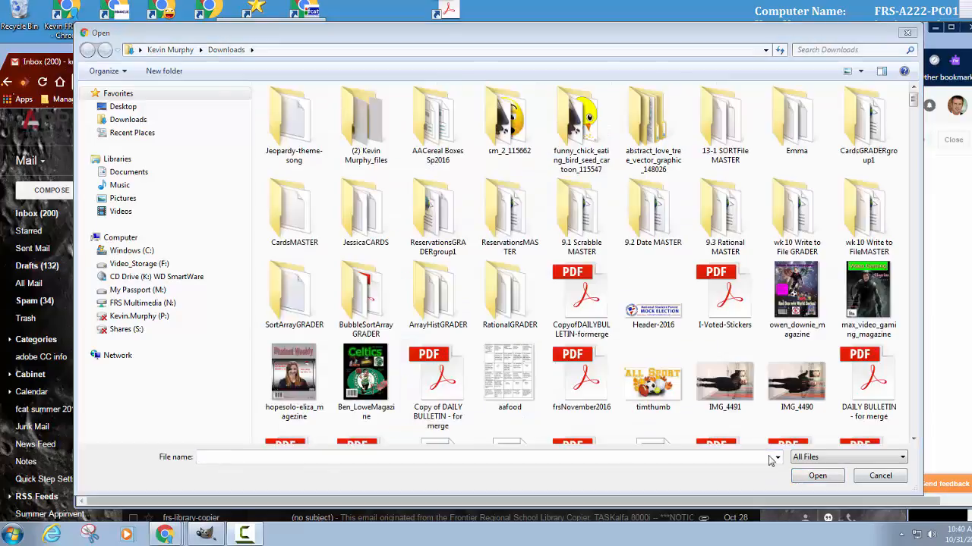
double_click(667, 379)
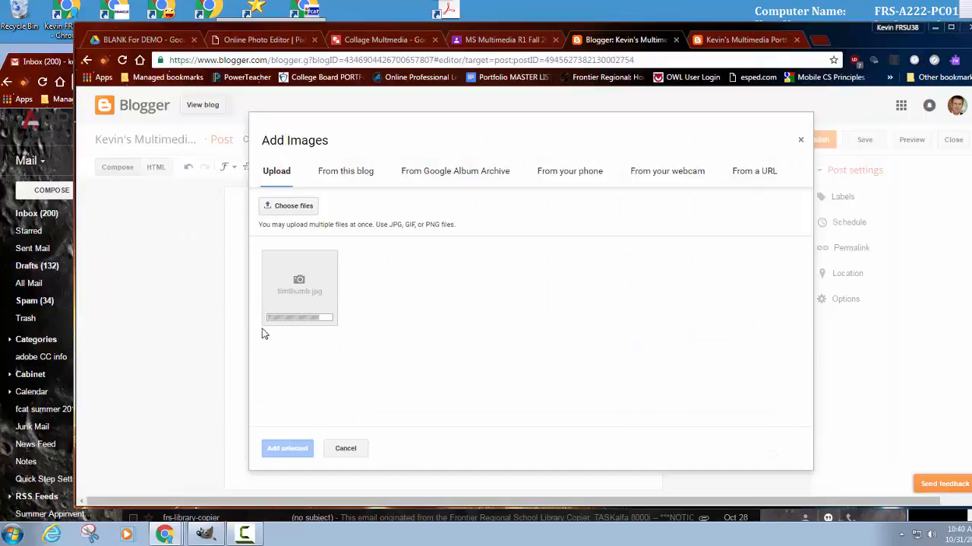
click(276, 444)
text(fsafjhasdasdfjkl)
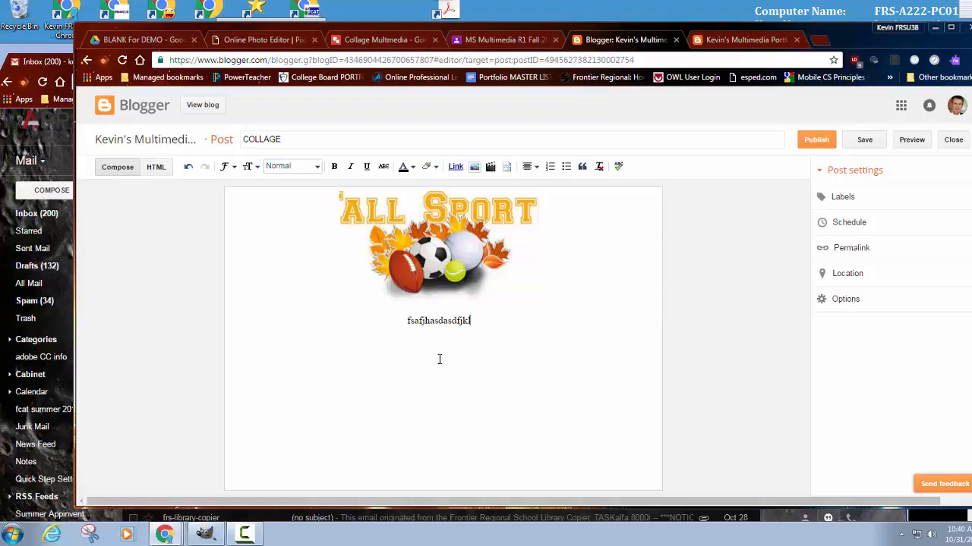
Step: Publish the post without sharing it on Google+, and open the live blog
click(806, 144)
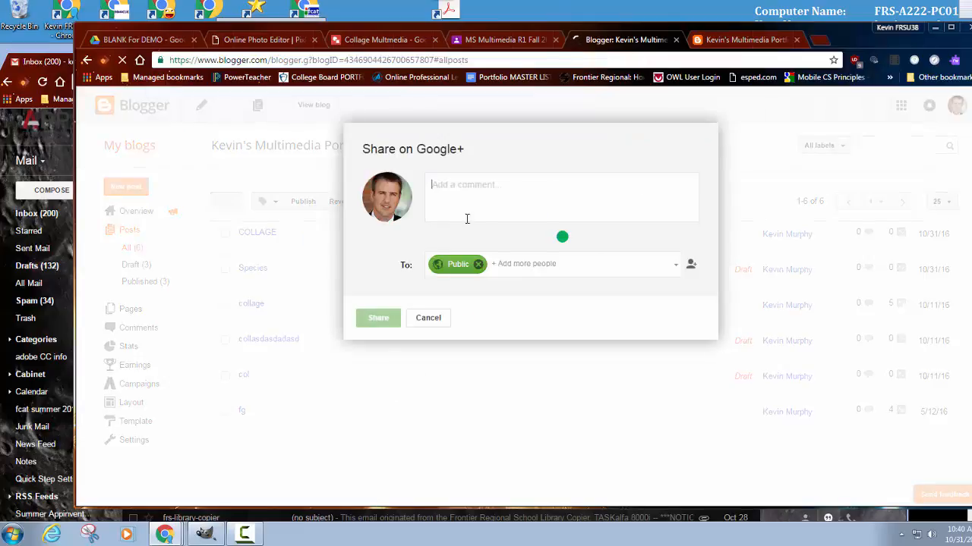
click(428, 318)
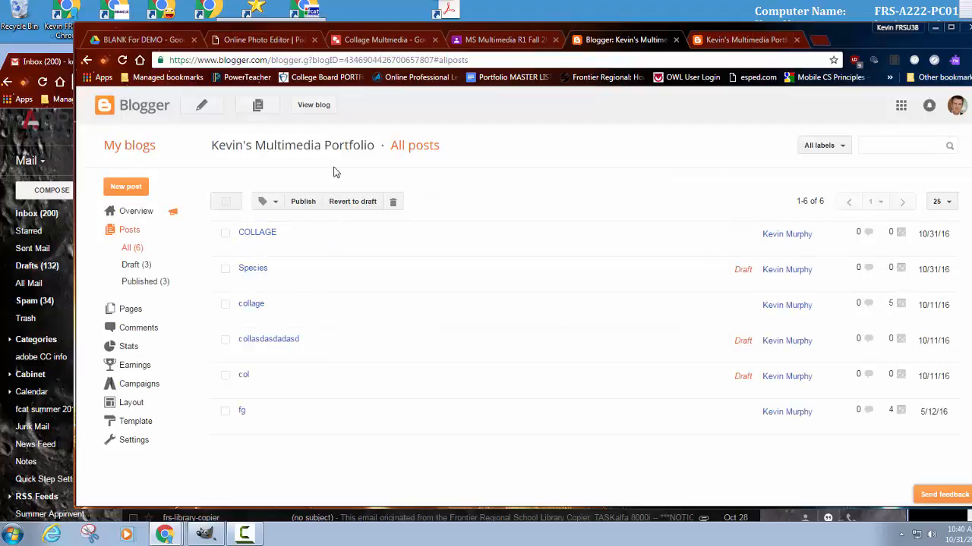
click(314, 105)
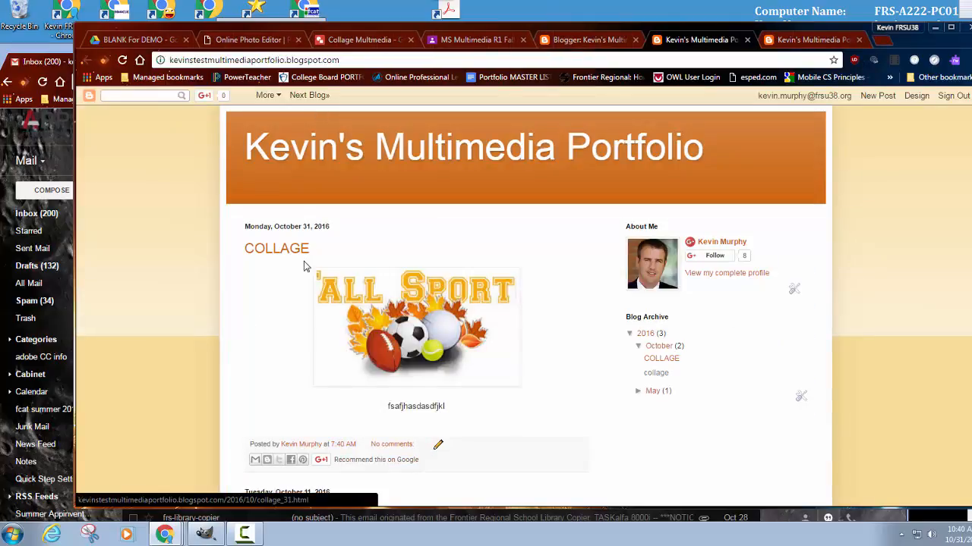
Step: Examine the new COLLAGE post, the older posts below it and the blog's general web address
scroll(279, 275, down, 1)
scroll(279, 274, down, 10)
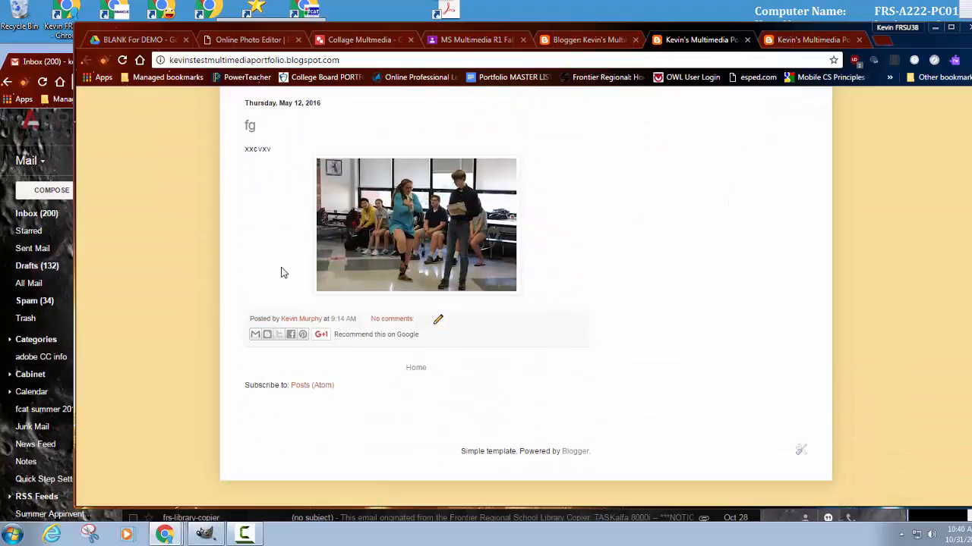
scroll(281, 271, up, 5)
scroll(280, 272, up, 5)
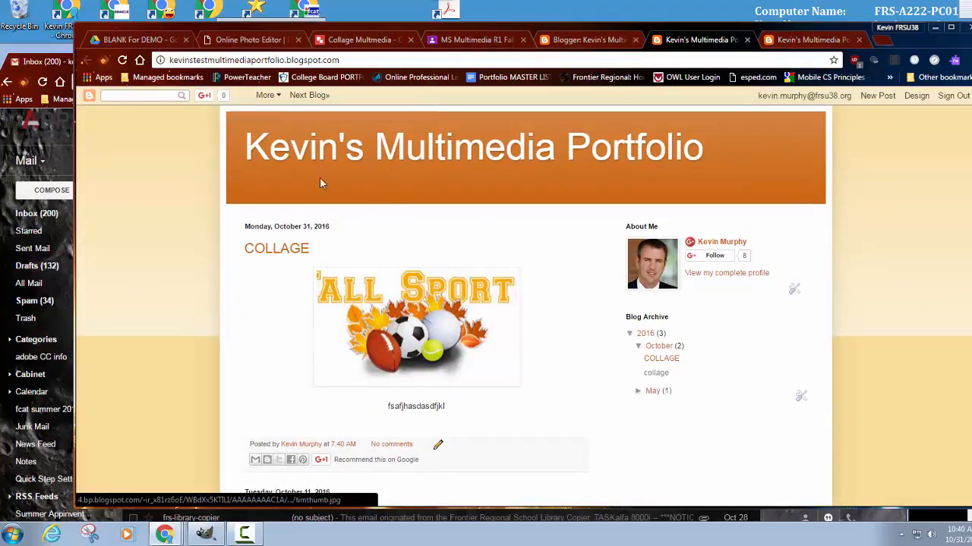
scroll(345, 245, down, 3)
scroll(345, 245, down, 5)
scroll(343, 254, up, 6)
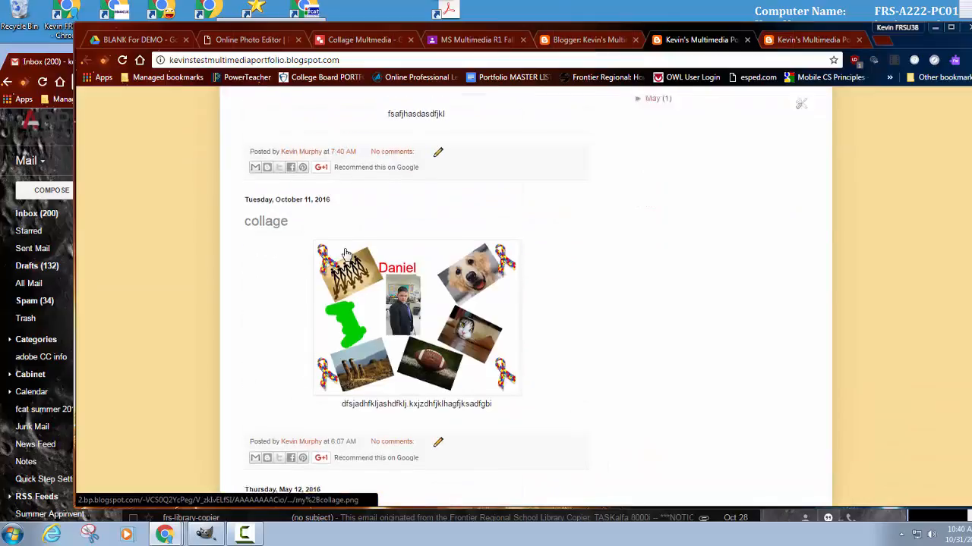
scroll(277, 214, up, 1)
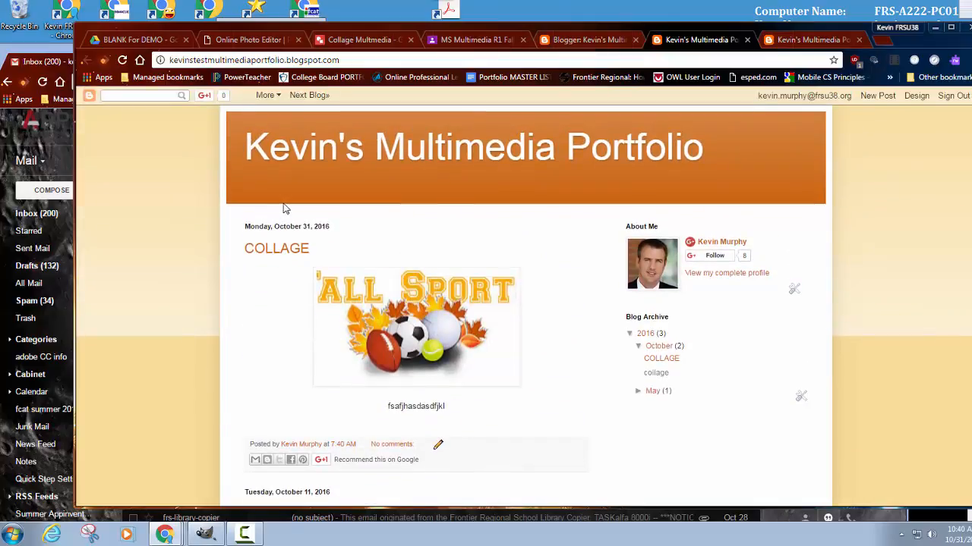
click(193, 60)
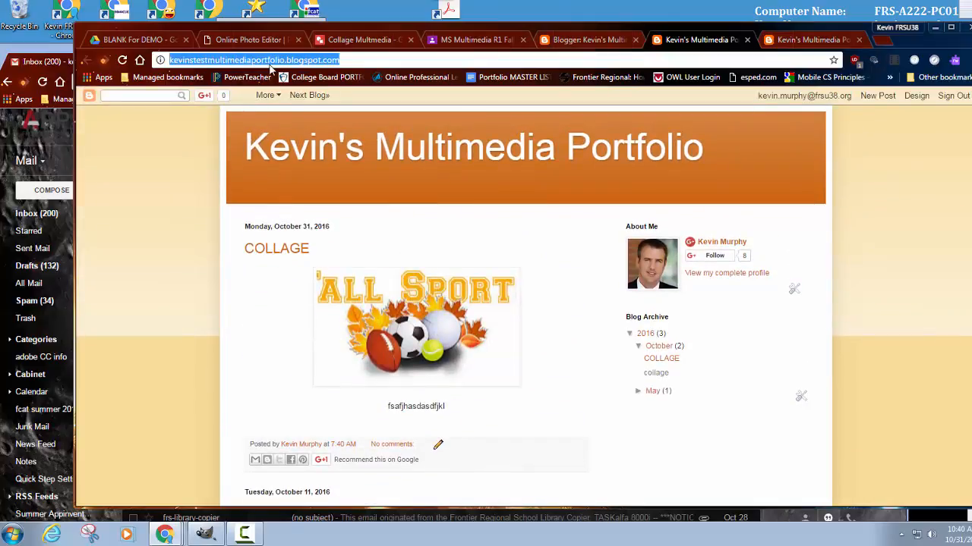
scroll(471, 381, down, 7)
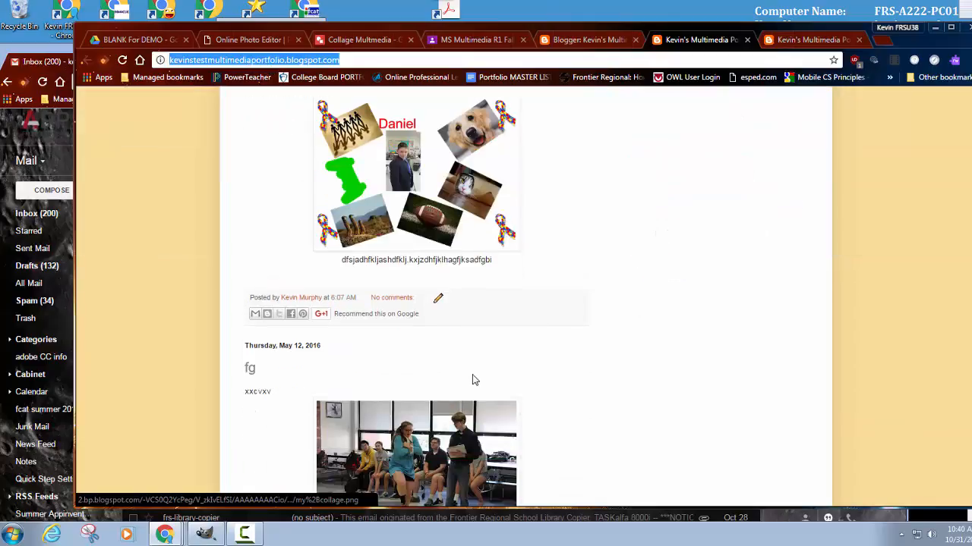
scroll(470, 382, up, 8)
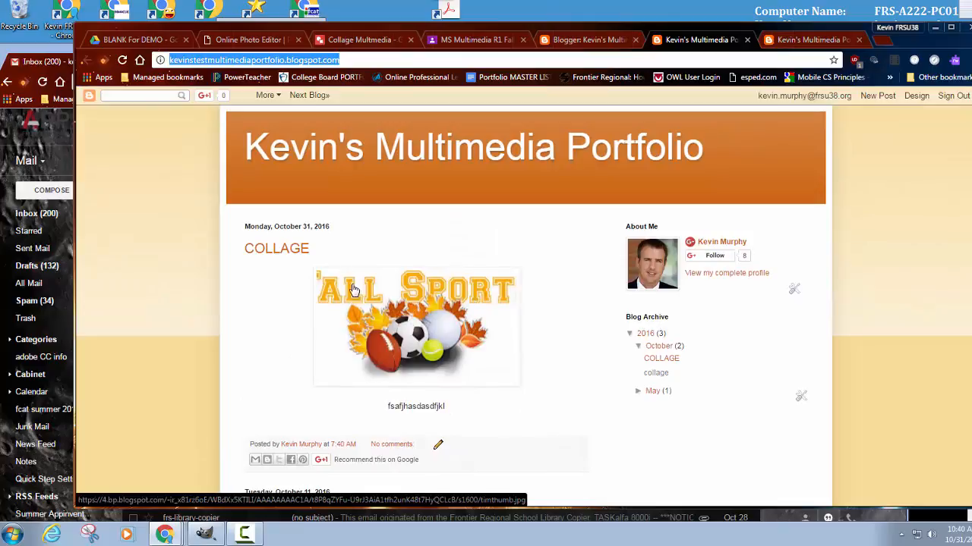
Step: Open the COLLAGE post on its own page and copy that page's full web address
click(265, 251)
scroll(308, 266, down, 4)
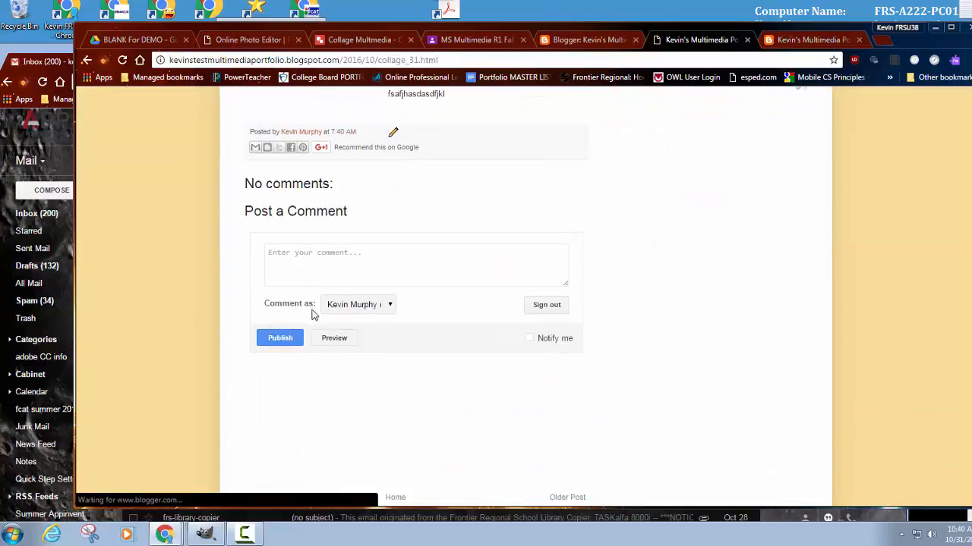
scroll(314, 317, up, 5)
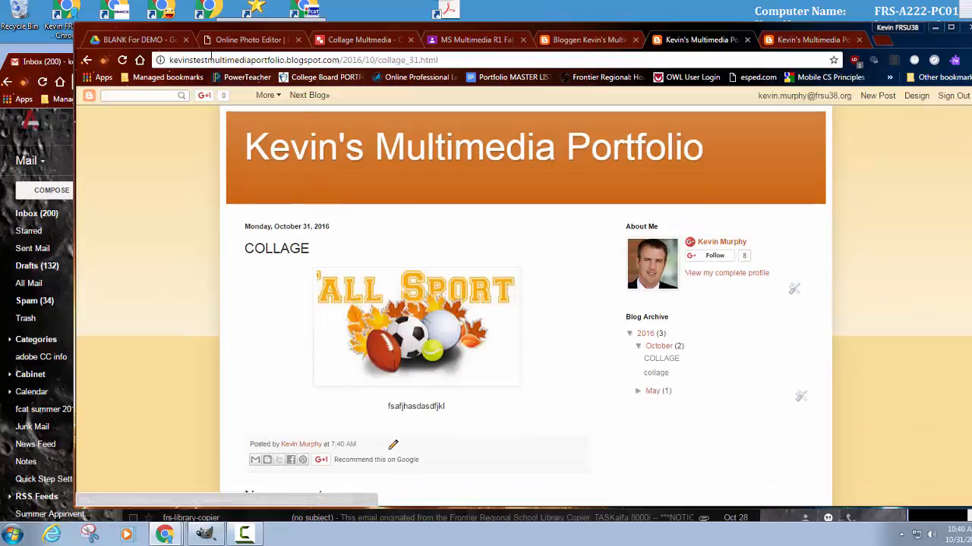
click(355, 59)
right_click(355, 59)
click(383, 103)
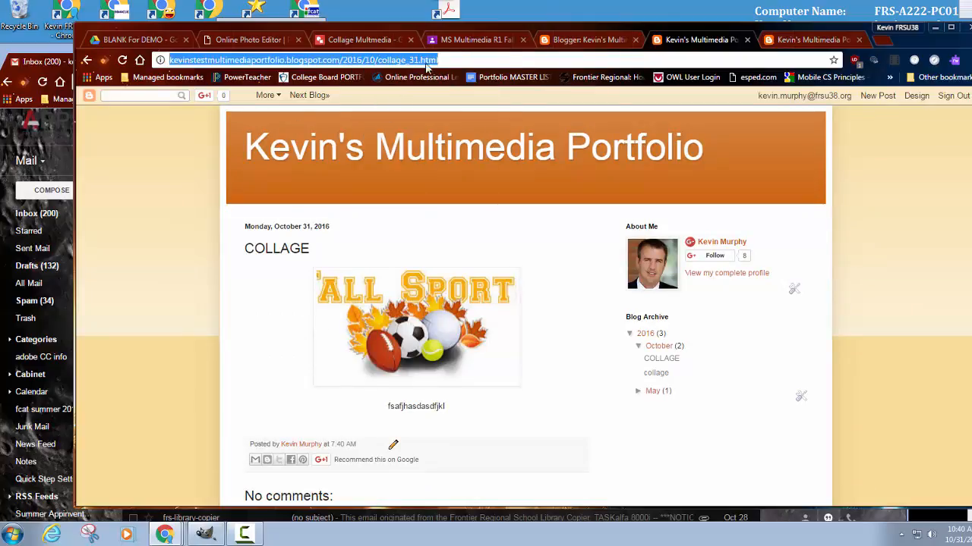
Step: Switch to the MS Multimedia R1 Fall 2016 class in Google Classroom and look through its assignments
click(453, 44)
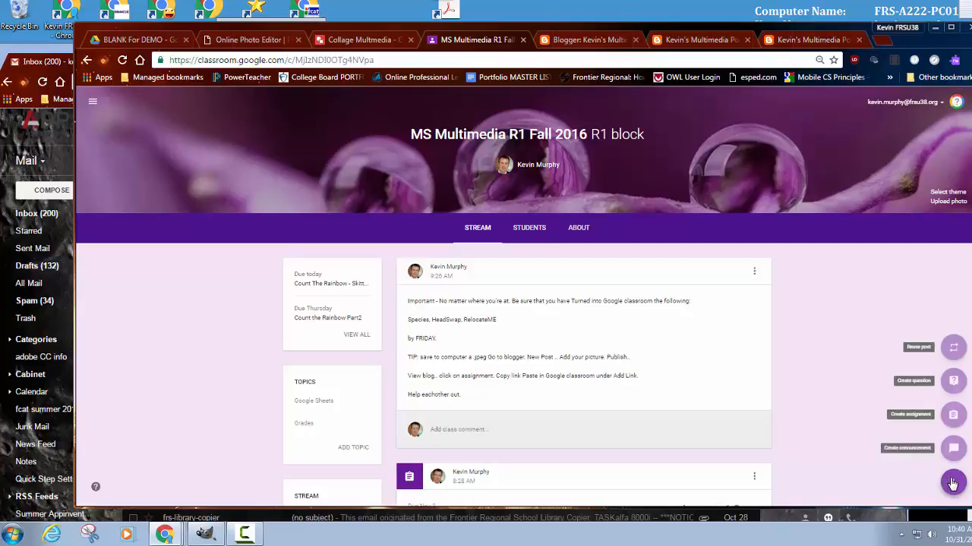
scroll(583, 342, down, 3)
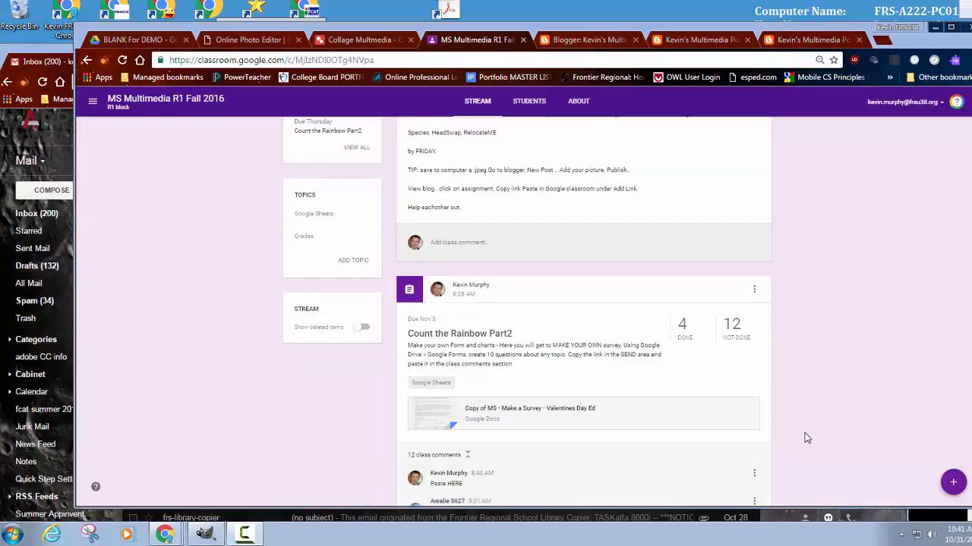
click(455, 337)
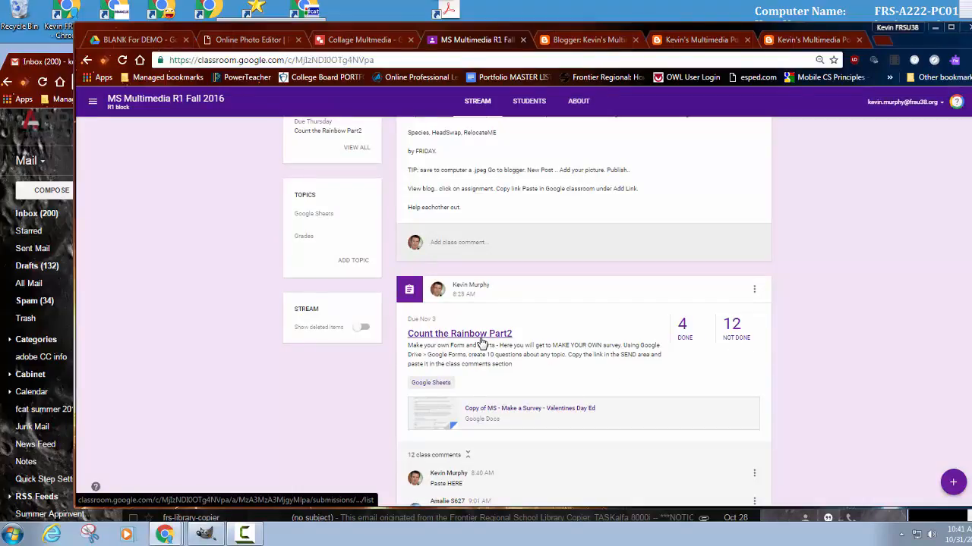
click(495, 100)
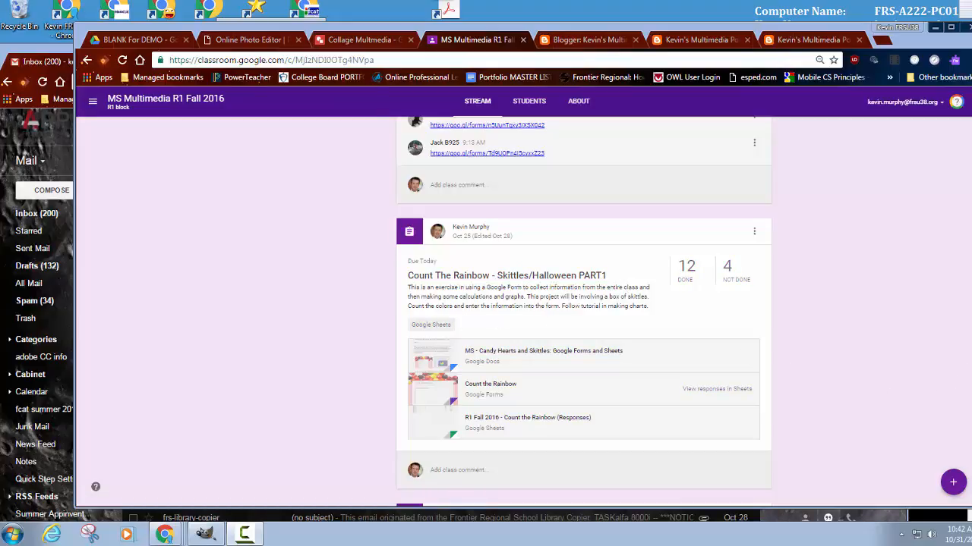
Step: Switch to the Pixlr editor and save the R1 Girraffe image to the Downloads folder in PNG format
click(251, 40)
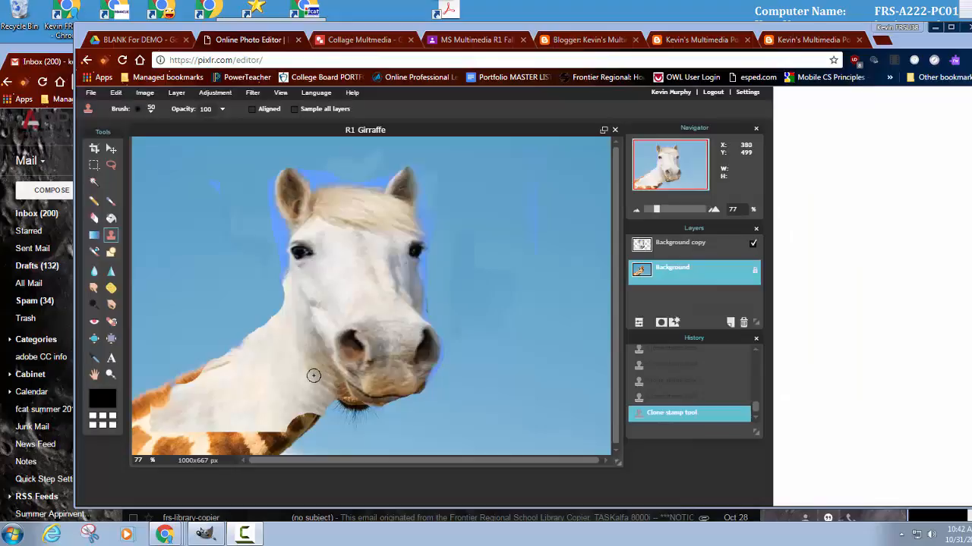
click(91, 93)
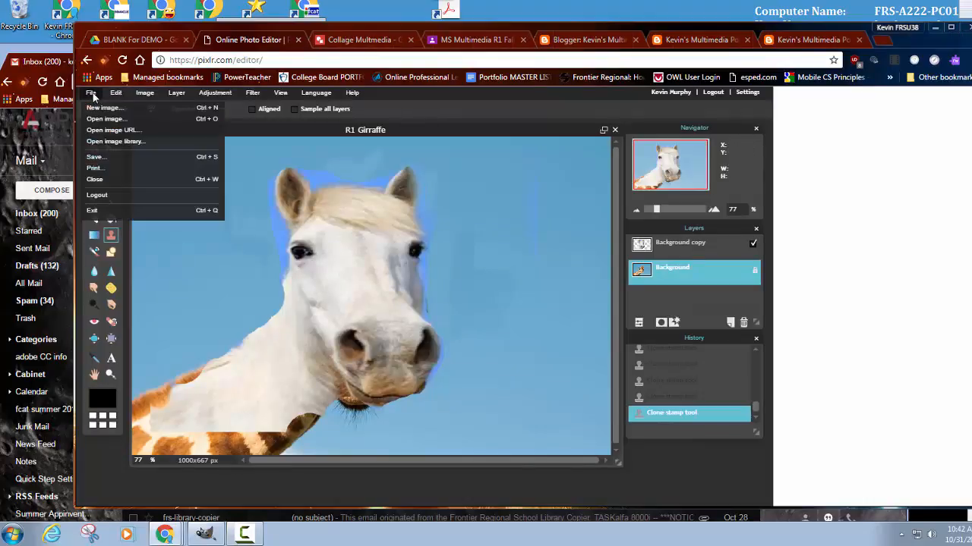
click(101, 157)
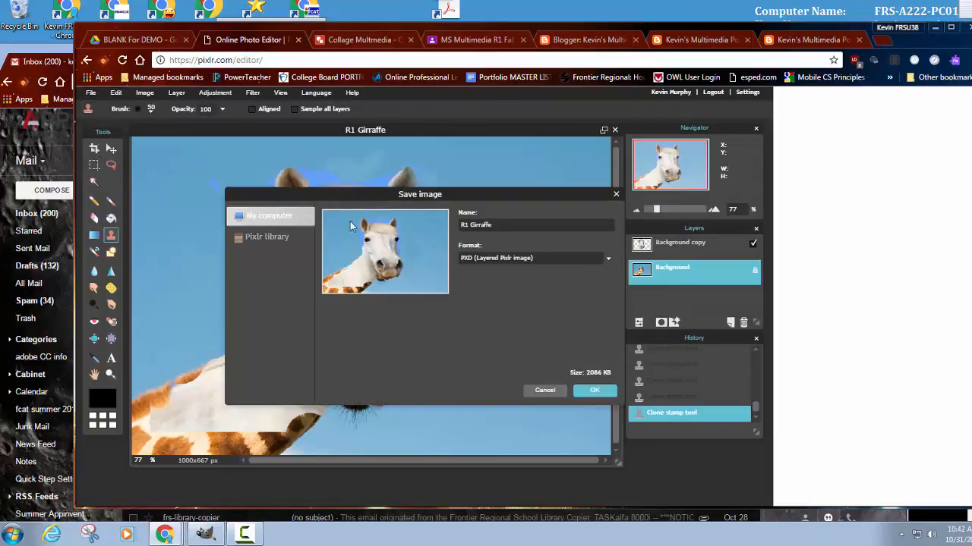
click(480, 259)
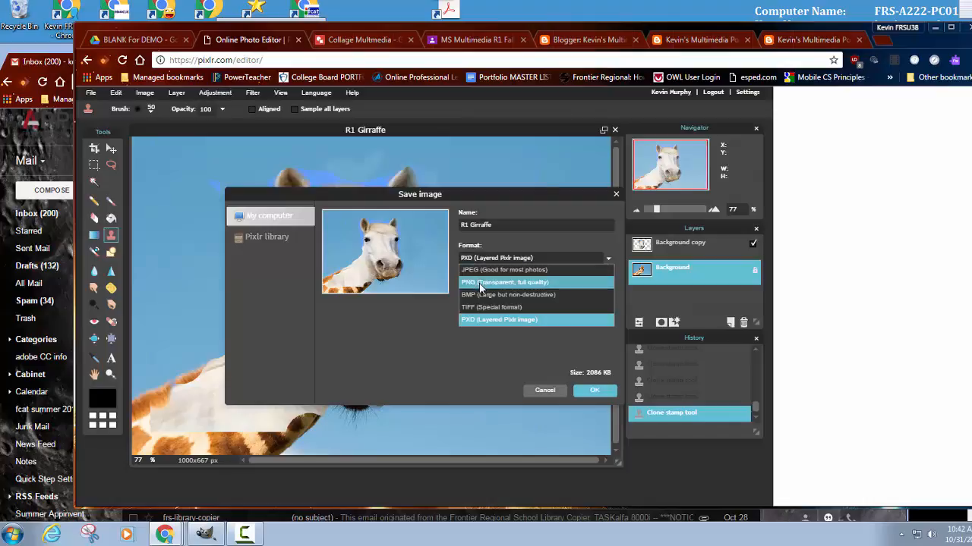
click(480, 285)
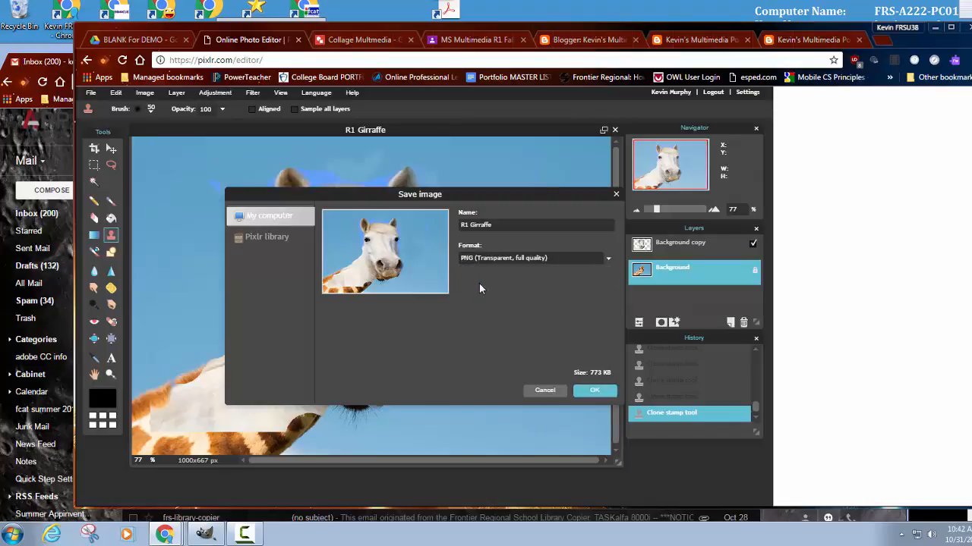
click(595, 391)
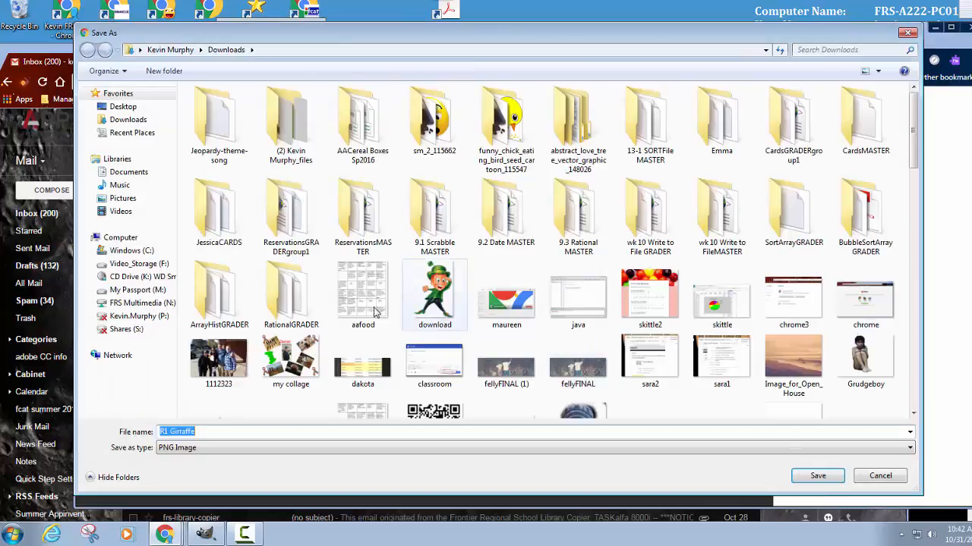
click(831, 482)
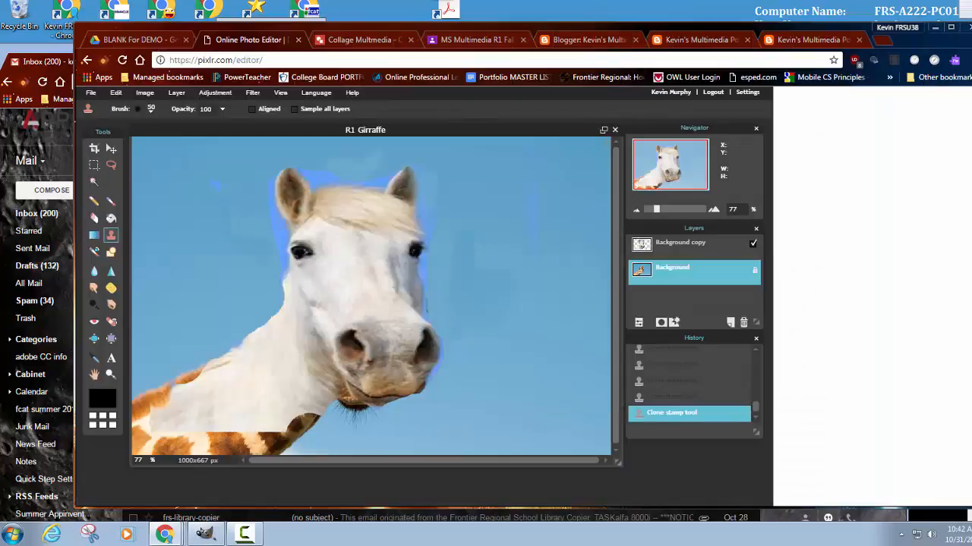
Step: Open the Species draft in Blogger for editing and insert the R1 Girraffe image from the Downloads folder
click(589, 40)
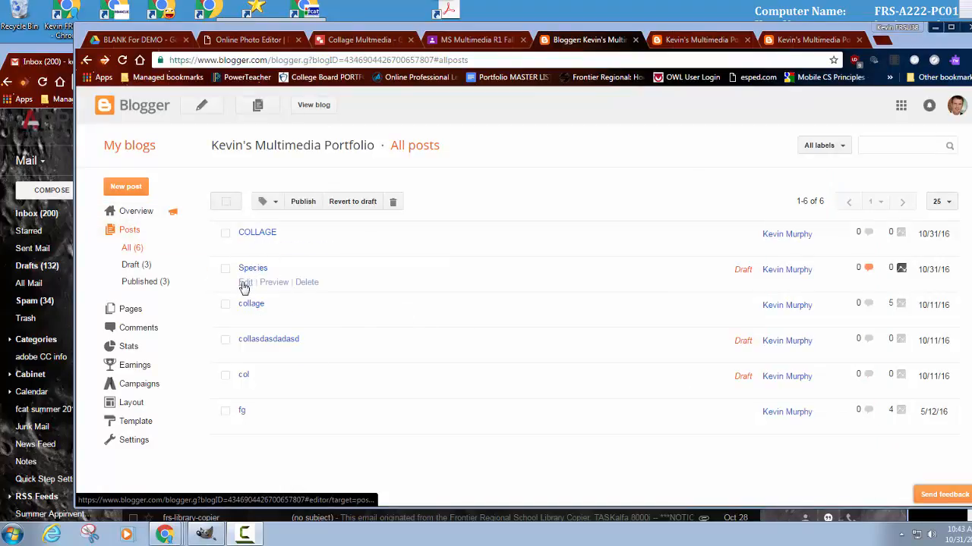
click(245, 285)
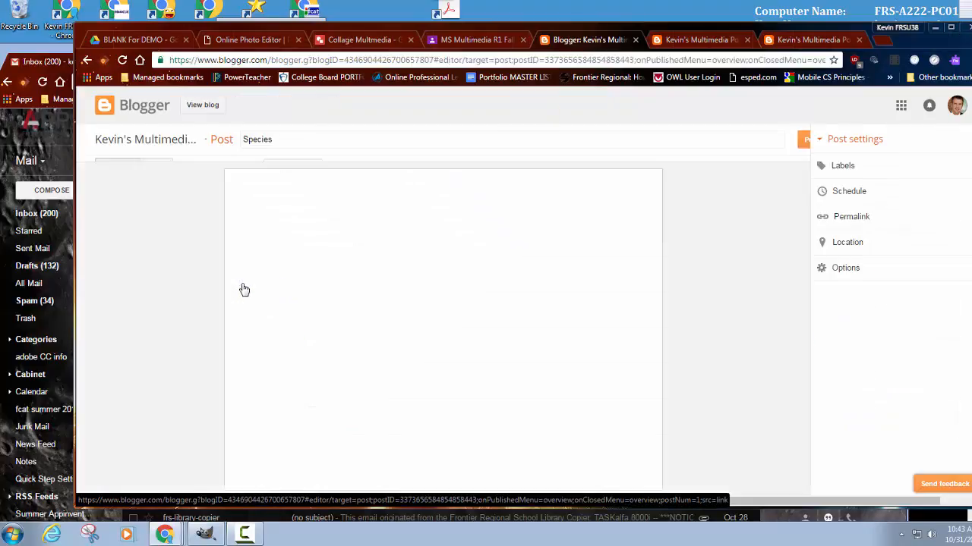
click(474, 167)
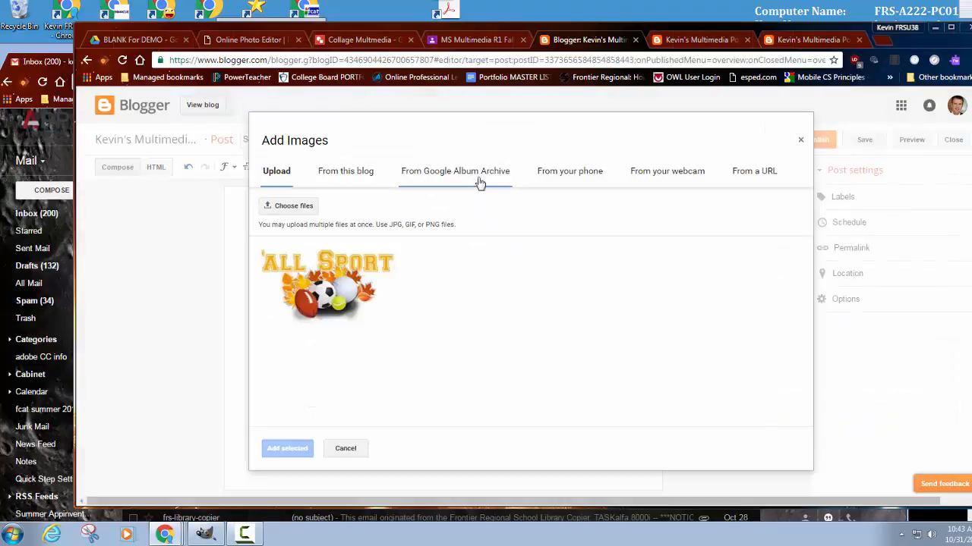
click(302, 208)
scroll(490, 289, down, 10)
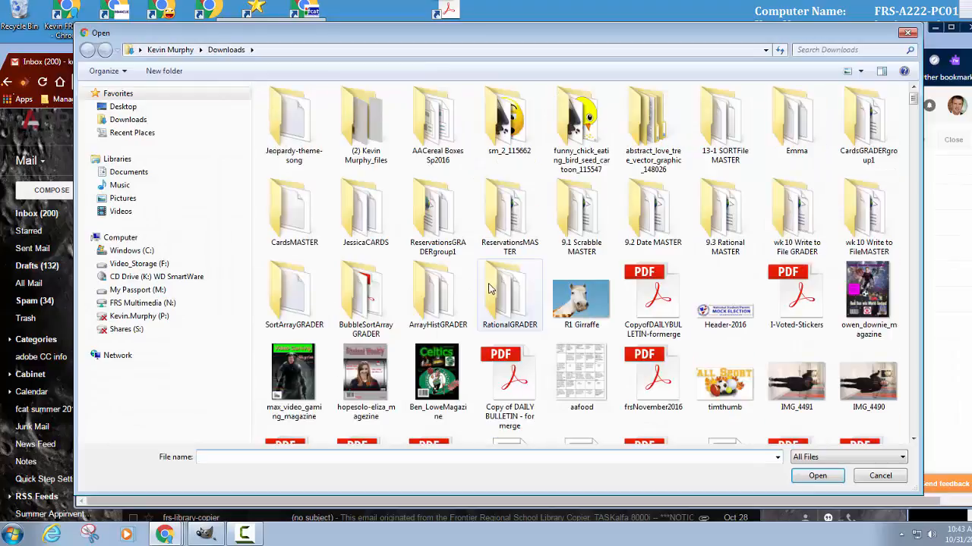
double_click(585, 308)
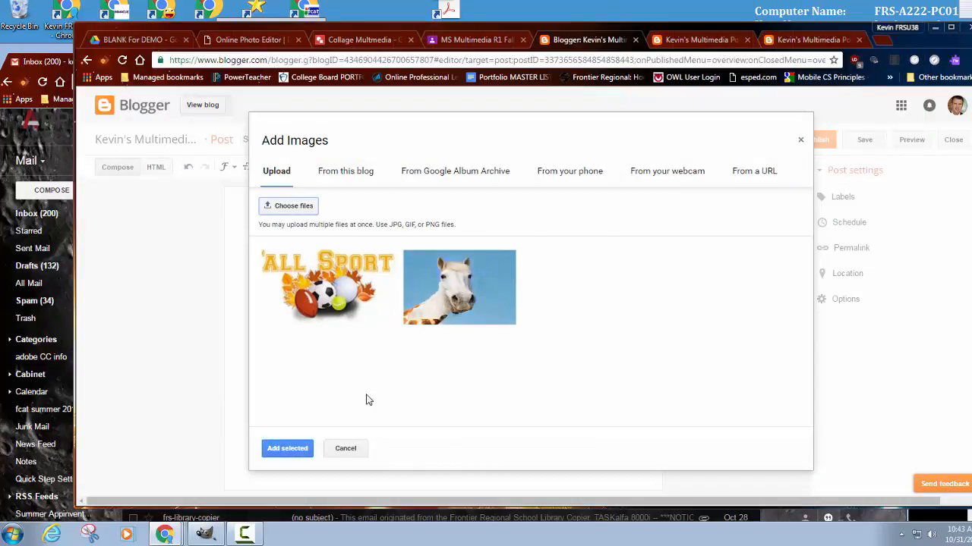
click(488, 283)
click(287, 449)
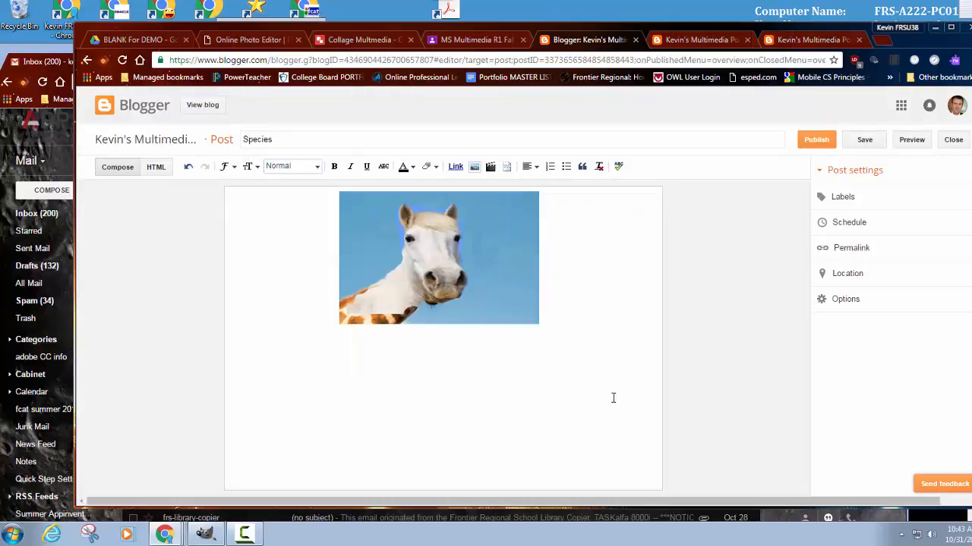
Step: Write the placeholder lines "d" and "fsdfajfhakljlkdjfgxcgvzxcvzxcvzxc" beneath the horse image in the post
text(d)
key(Return)
text(fsdfajfhakljlkdjfgxcgvzxcvzxcvzxc)
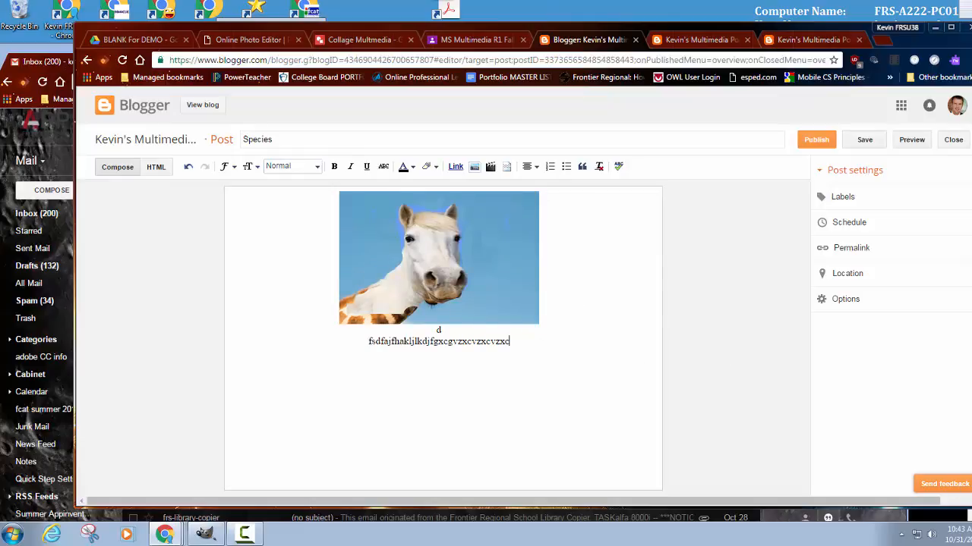
Step: Publish the Species post without sharing it on Google+, and open the live blog
click(814, 142)
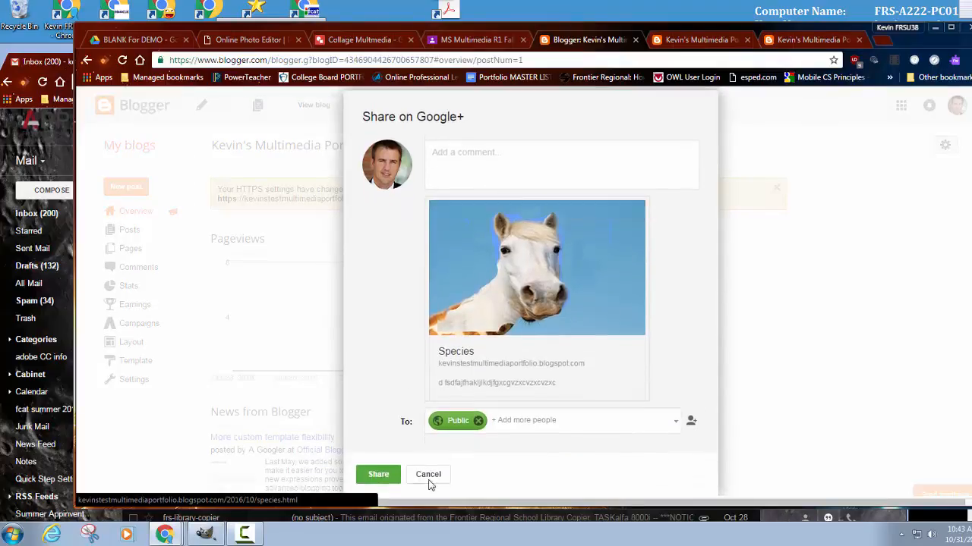
click(429, 474)
click(128, 229)
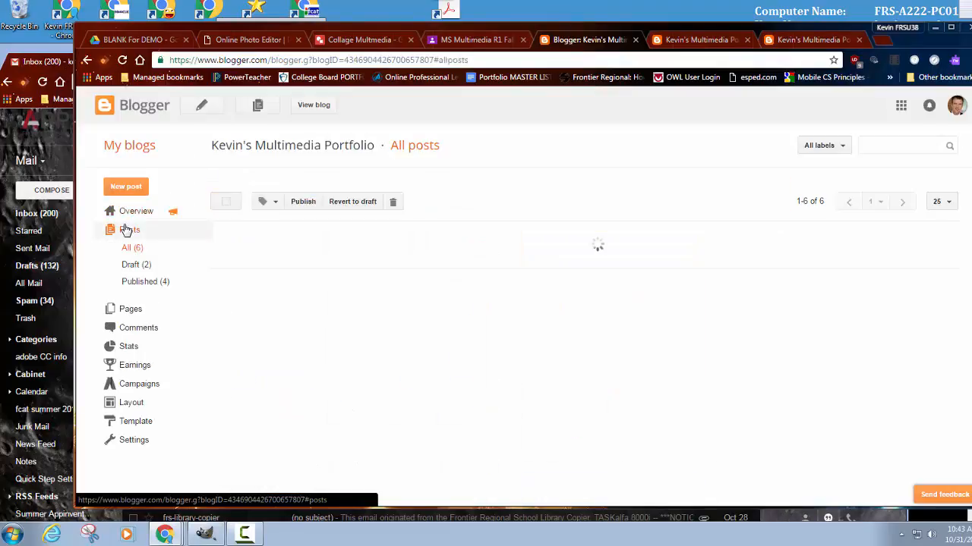
click(324, 108)
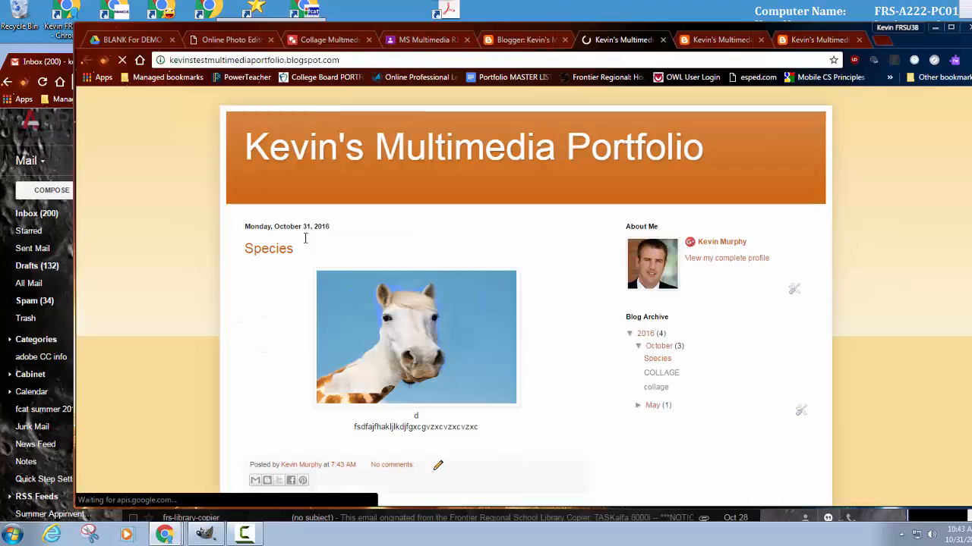
Step: Examine the Species post on the live blog and the COLLAGE, collage and fg posts below it
scroll(304, 243, down, 10)
scroll(298, 259, down, 5)
scroll(298, 260, up, 15)
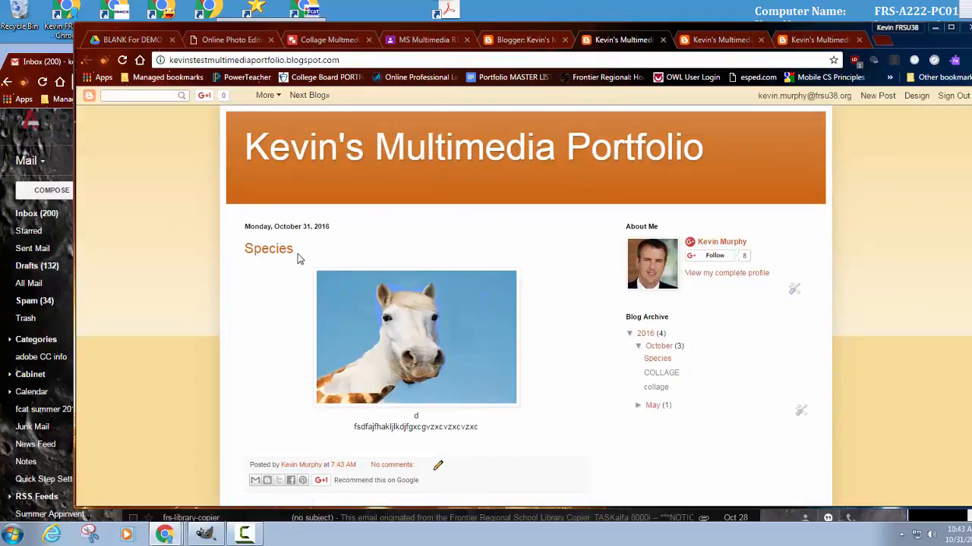
scroll(299, 260, down, 10)
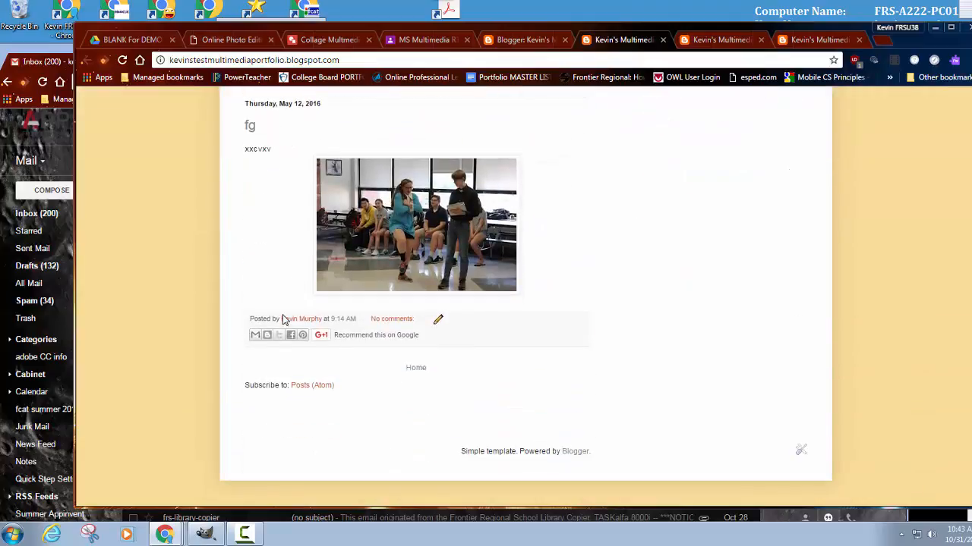
scroll(278, 312, up, 9)
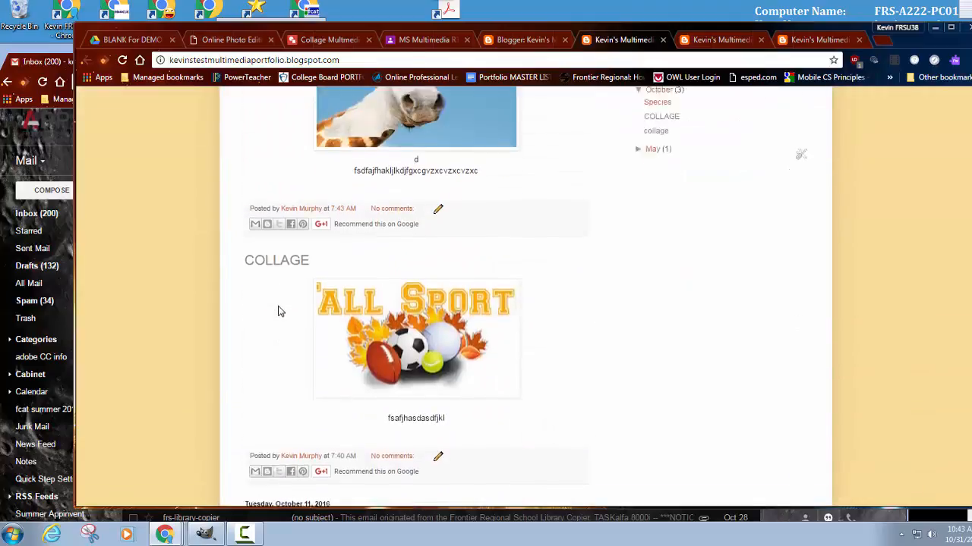
scroll(282, 308, down, 4)
scroll(281, 308, down, 4)
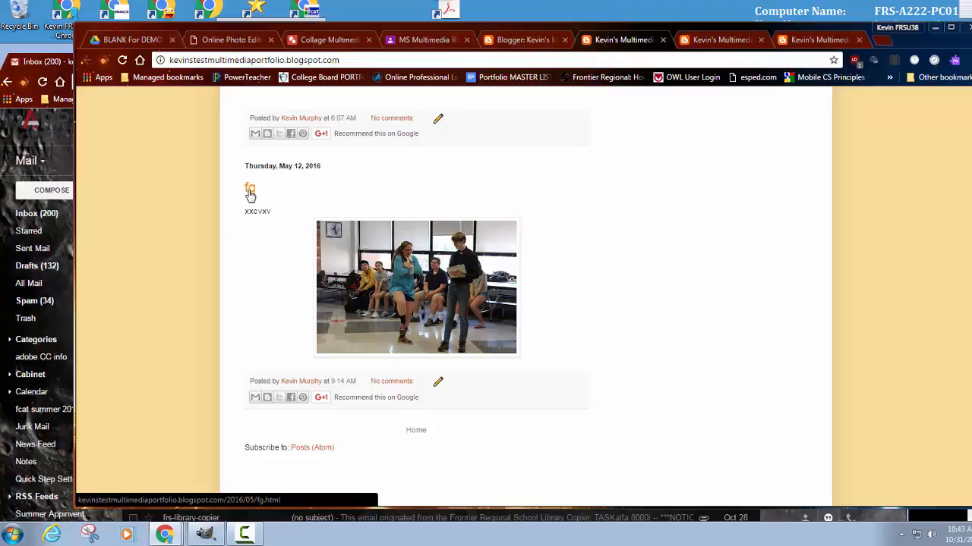
scroll(375, 260, up, 8)
scroll(307, 262, down, 1)
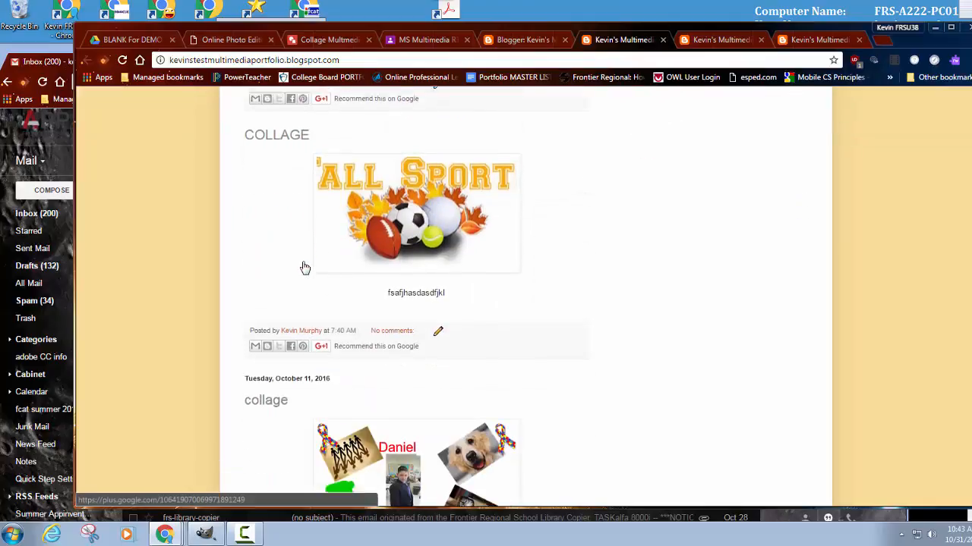
scroll(234, 326, up, 3)
scroll(282, 320, up, 3)
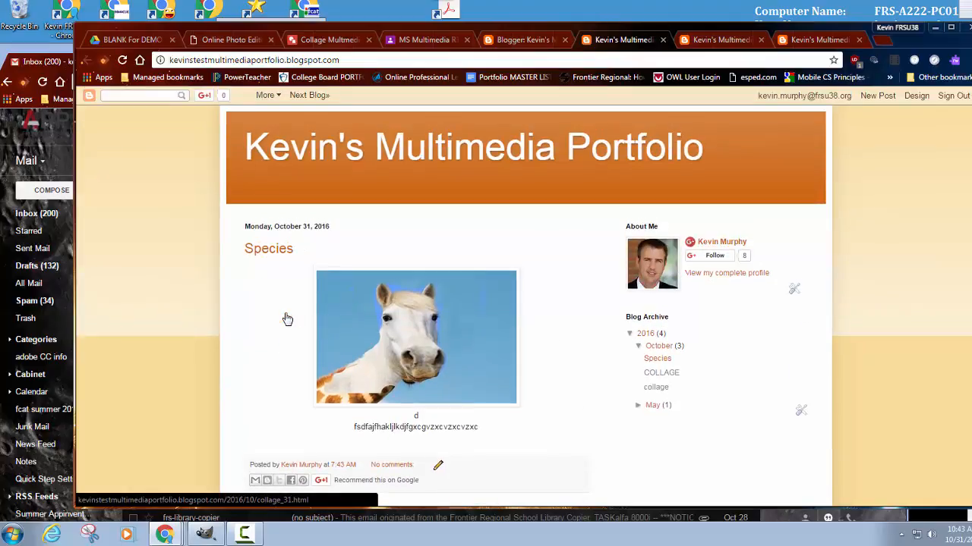
scroll(349, 293, down, 1)
scroll(334, 281, up, 1)
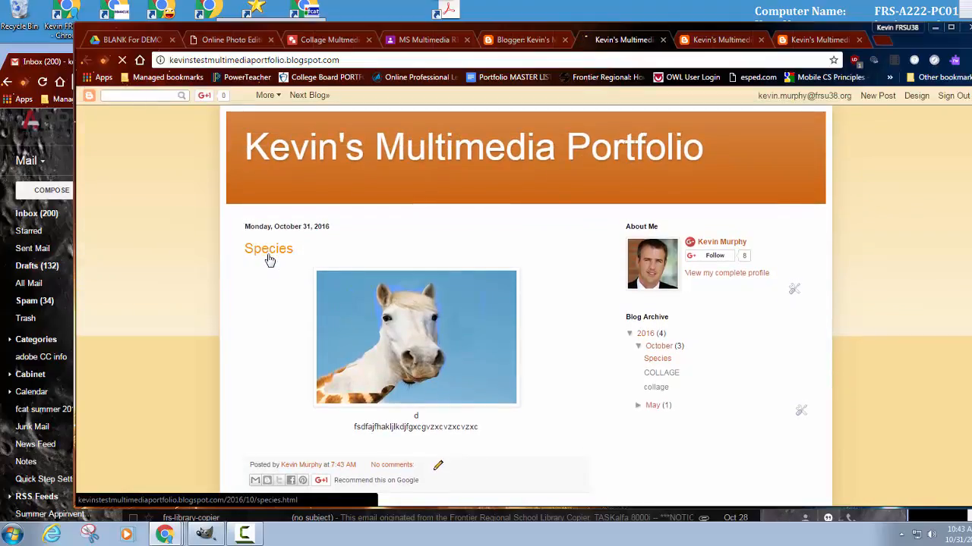
Step: Open the Species post on its own page and copy that page's full web address
click(378, 59)
right_click(378, 61)
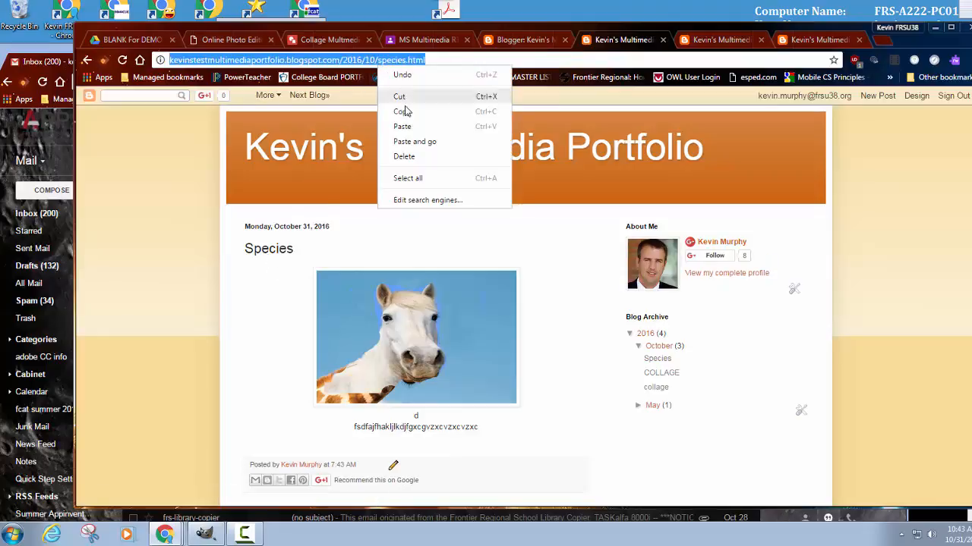
click(403, 112)
Step: Switch to Google Classroom, open the Make a new species assignment and examine its instructions and class comment field
click(416, 40)
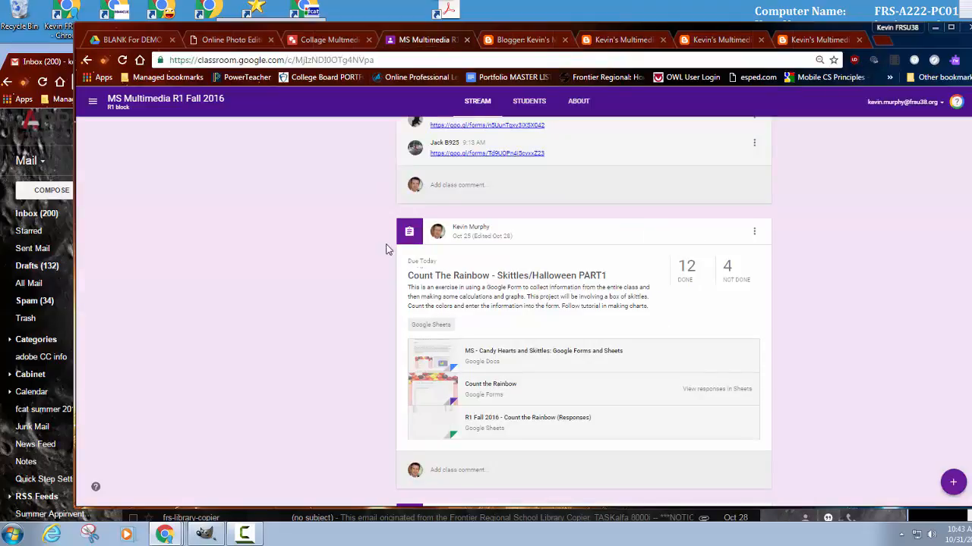
scroll(431, 272, down, 8)
scroll(430, 271, up, 2)
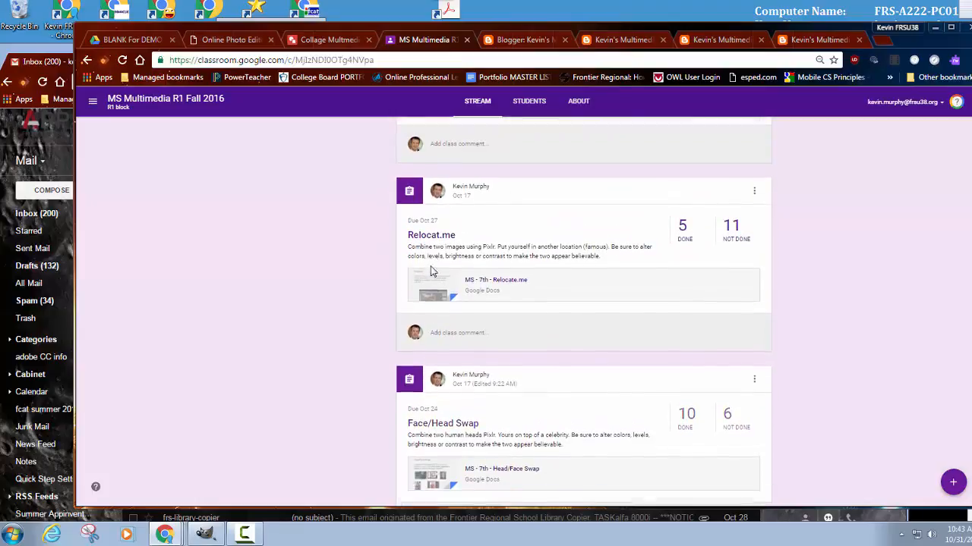
scroll(440, 266, down, 6)
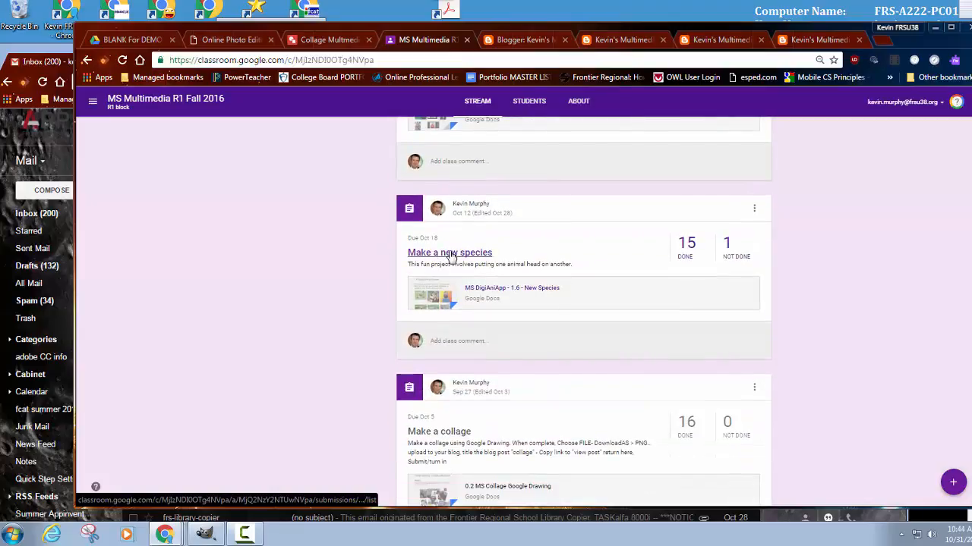
click(451, 255)
click(474, 111)
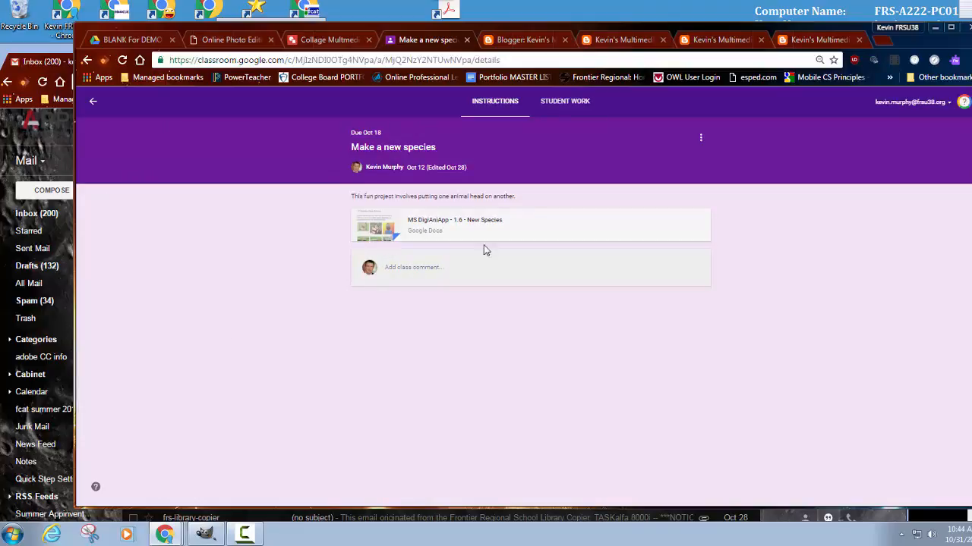
click(396, 254)
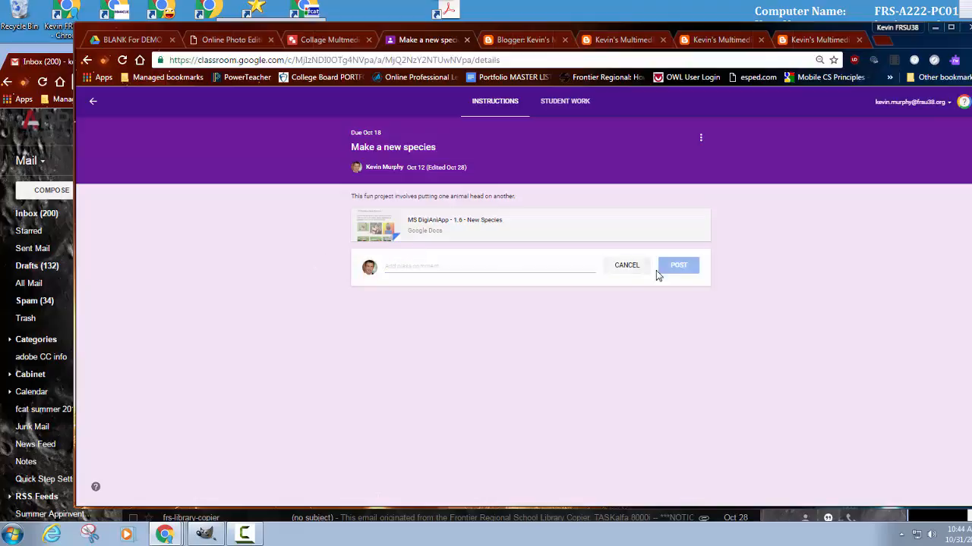
click(619, 274)
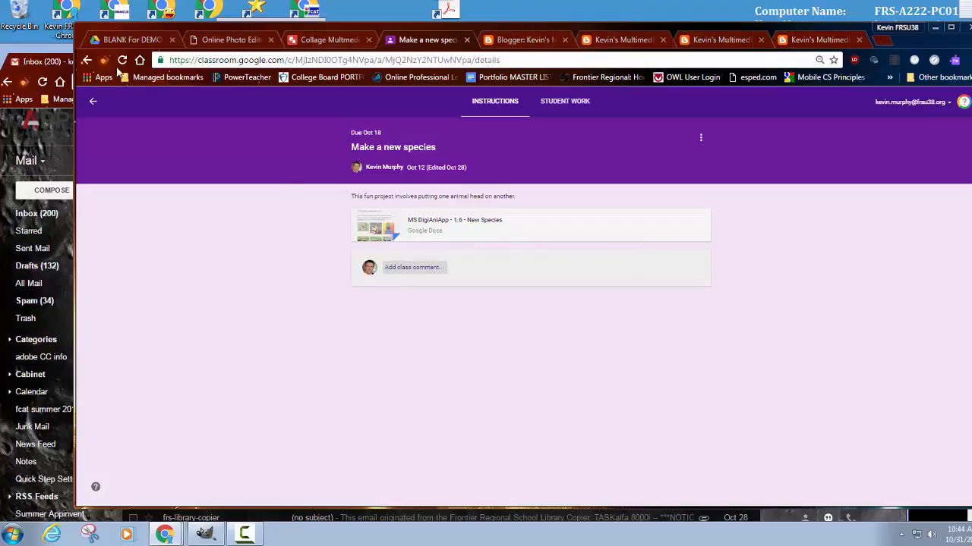
Step: Return to the class stream, view the list of all class work and check the reviewed assignments
click(93, 101)
scroll(449, 316, up, 15)
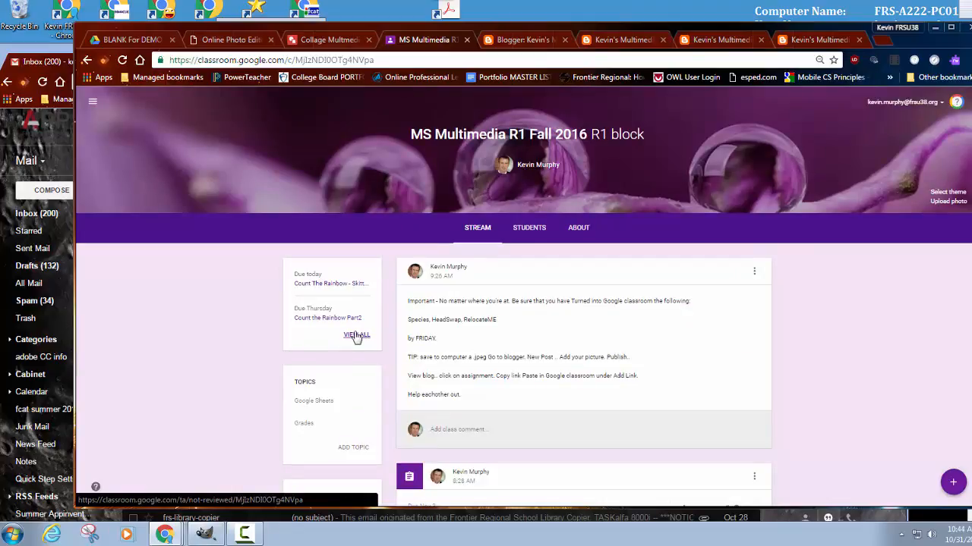
click(355, 336)
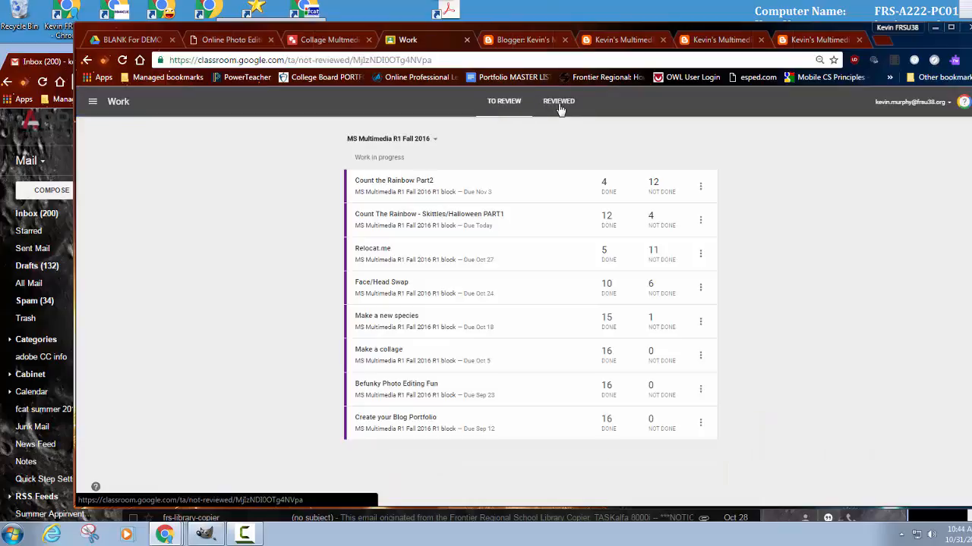
click(561, 103)
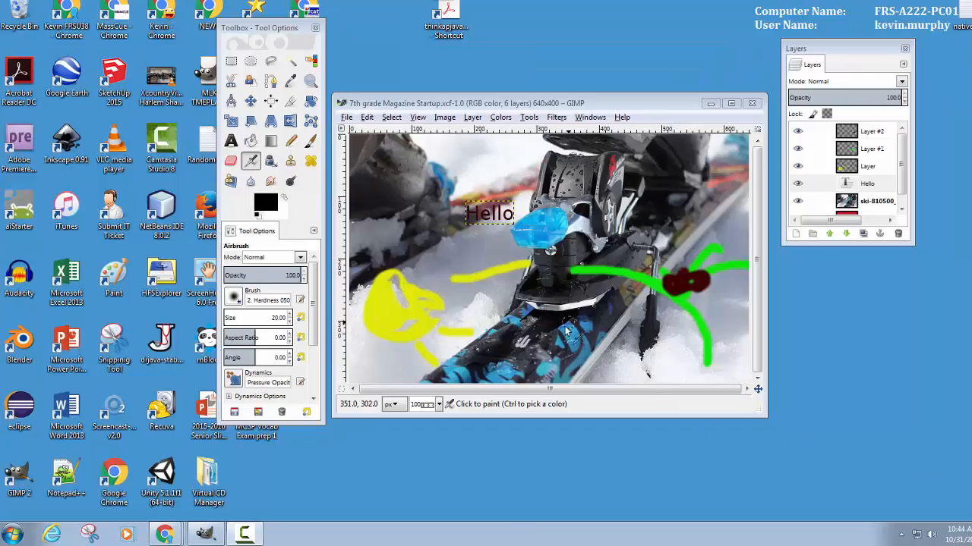
Step: Switch to the 7th grade Magazine Startup image in GIMP and reposition its window and the toolbox on the desktop
drag(438, 106, 399, 68)
drag(284, 30, 269, 45)
click(420, 72)
drag(419, 69, 399, 81)
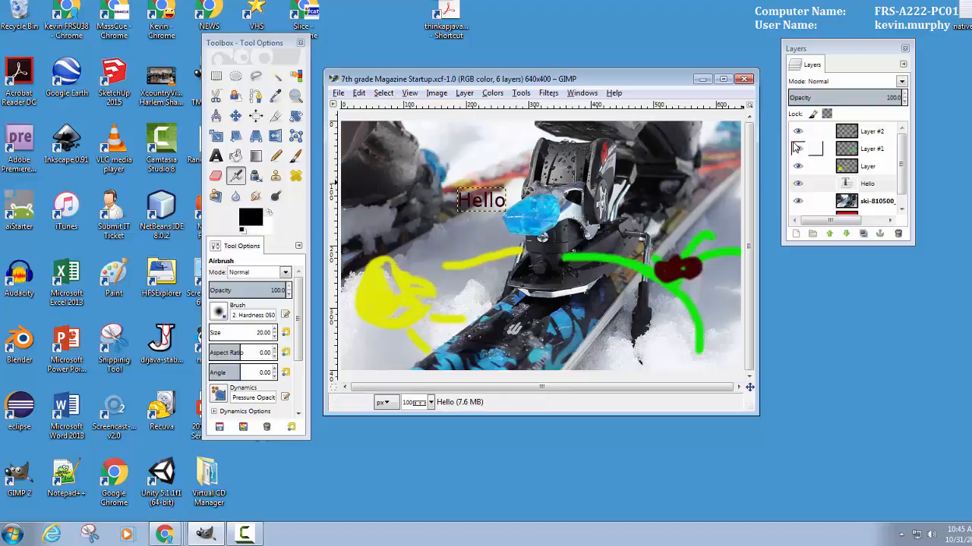
Step: Hide and show again Layer #2 and the yellow-painted Layer, one at a time, to see what each contributes
click(797, 132)
click(797, 132)
click(798, 167)
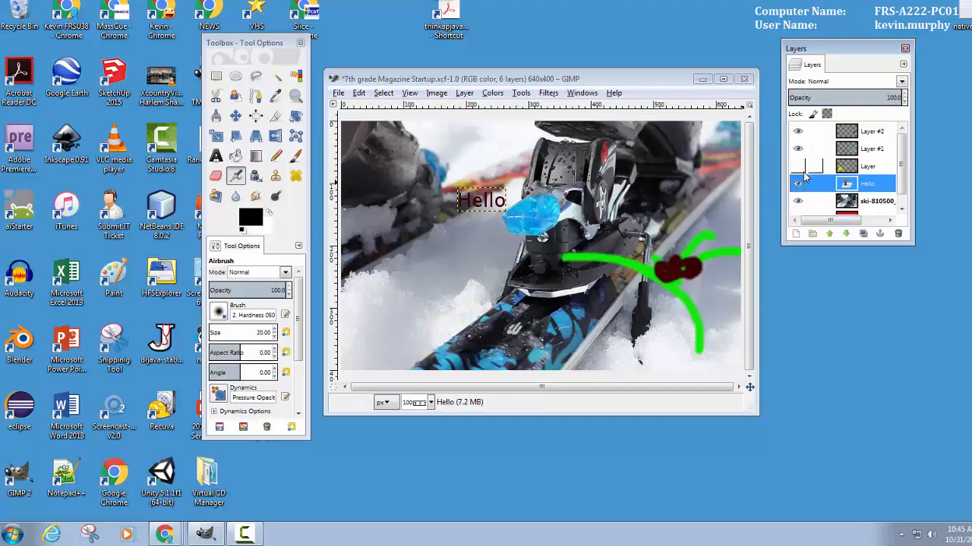
click(797, 166)
Step: Export the image as 7th grade Magazine Startup.png into the Gimp DEMO folder
click(338, 93)
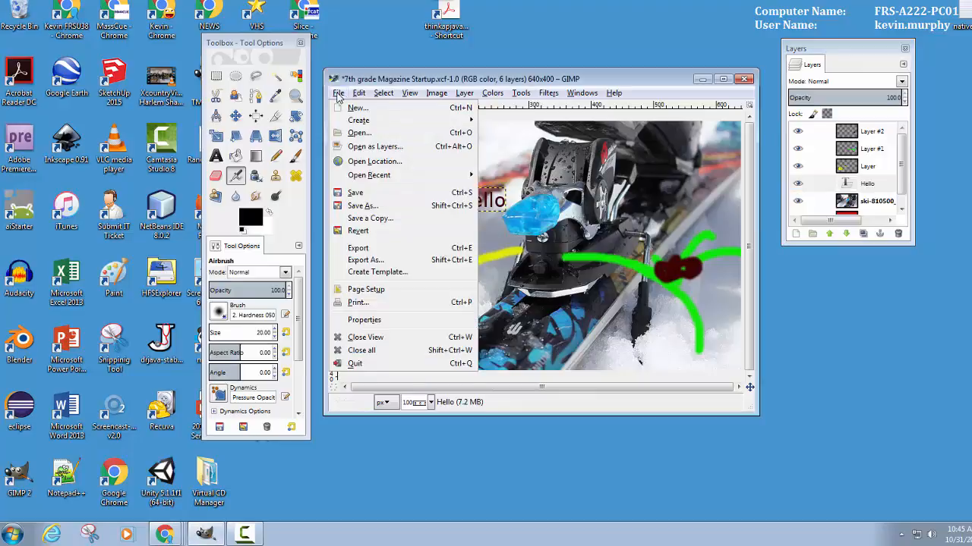
click(369, 249)
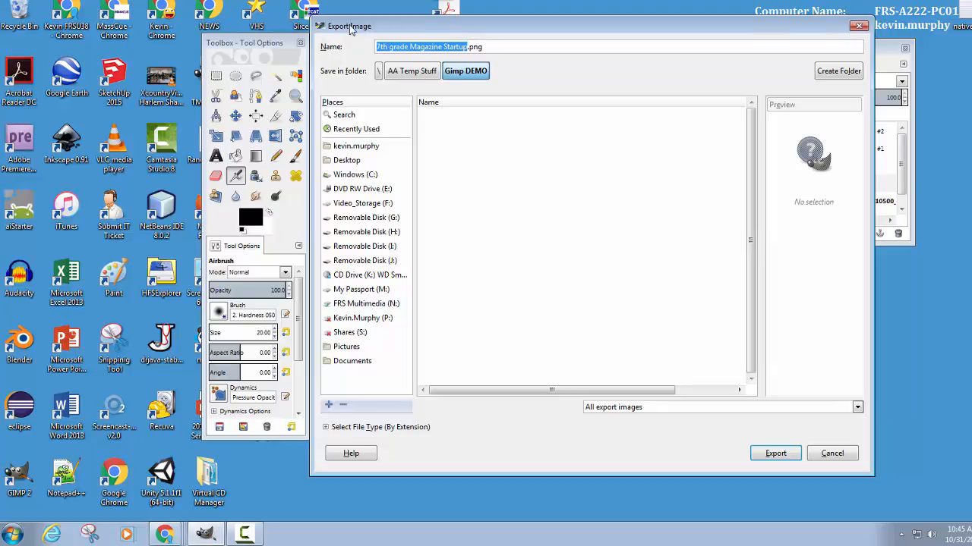
drag(351, 30, 447, 45)
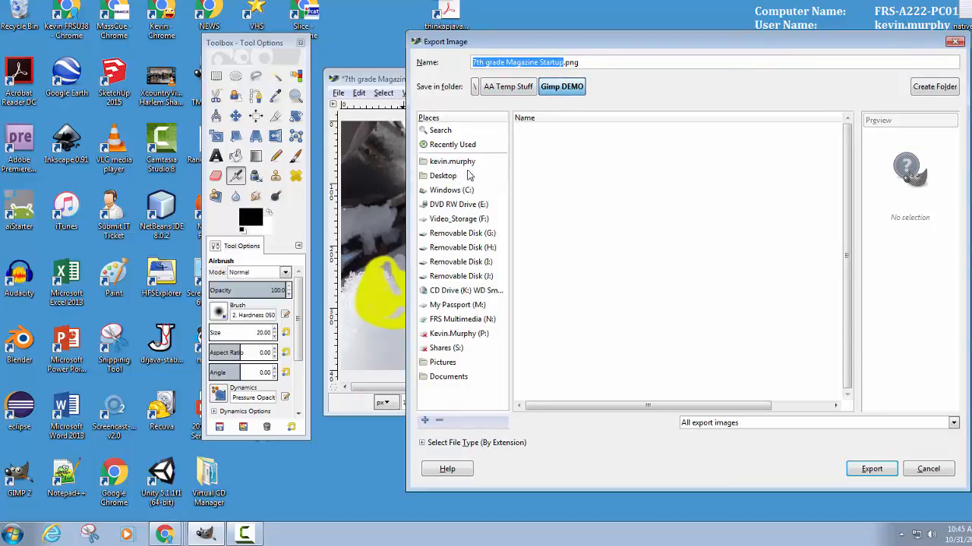
click(881, 473)
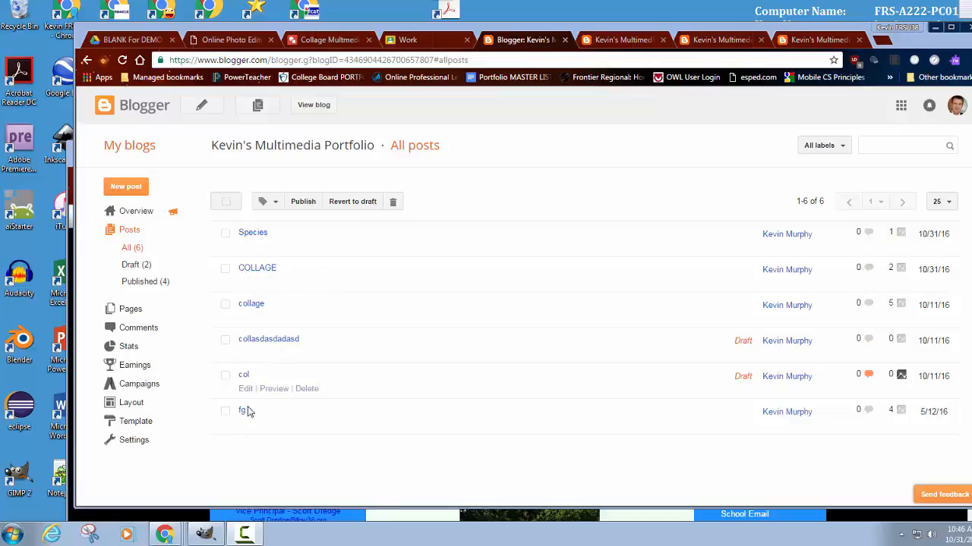
Step: Switch to Blogger, mark the collasdasdadasd draft and look through the published blog's home page down to its oldest post
click(749, 340)
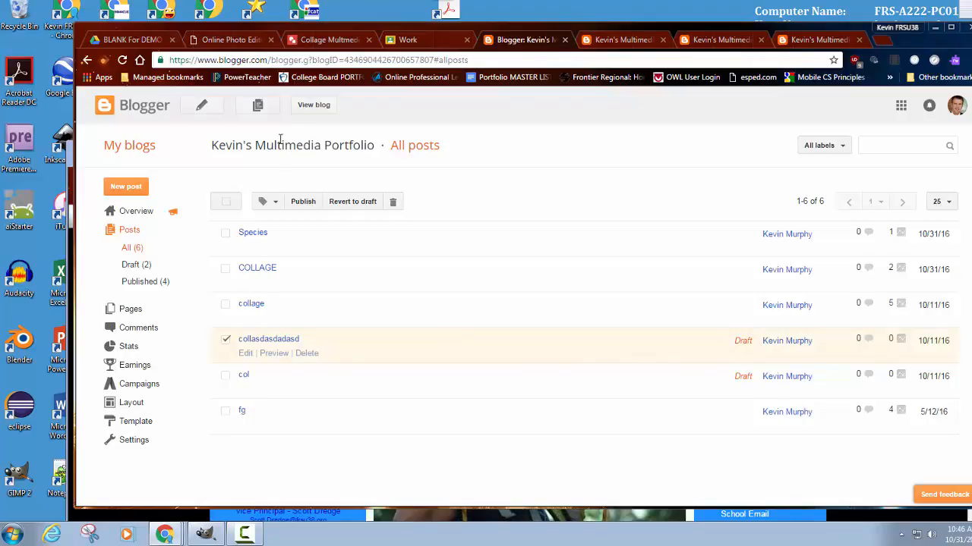
click(308, 106)
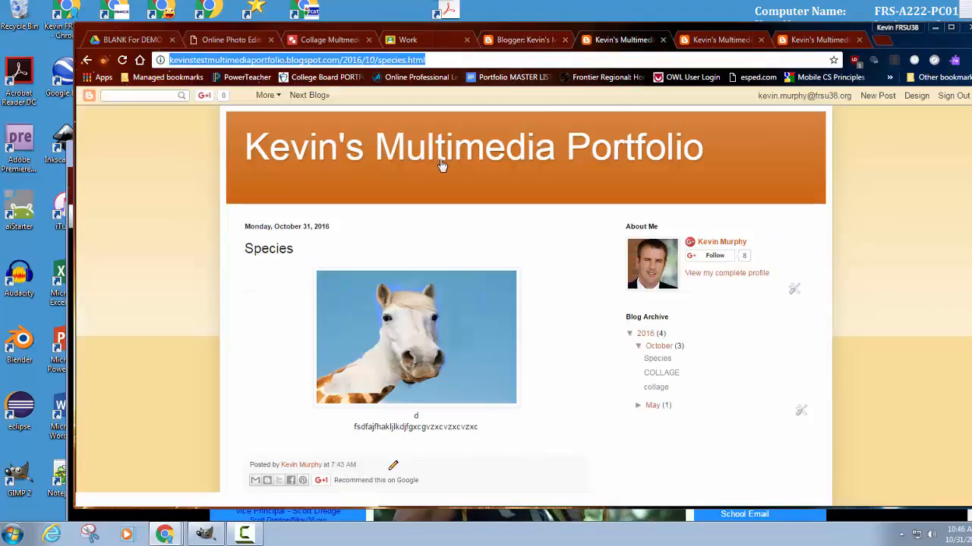
click(311, 173)
scroll(334, 282, down, 15)
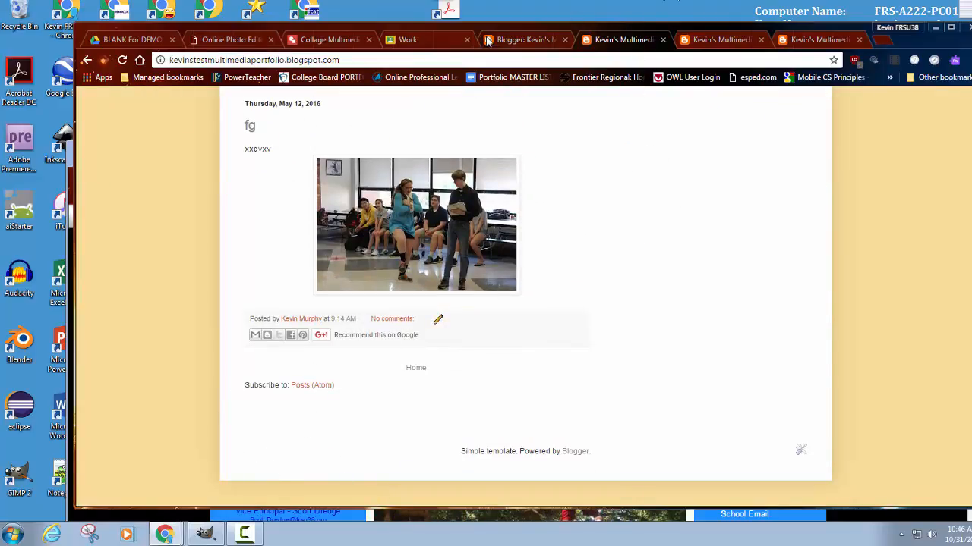
Step: Check the content of the collasdasdadasd draft from the post list and delete that draft
click(518, 40)
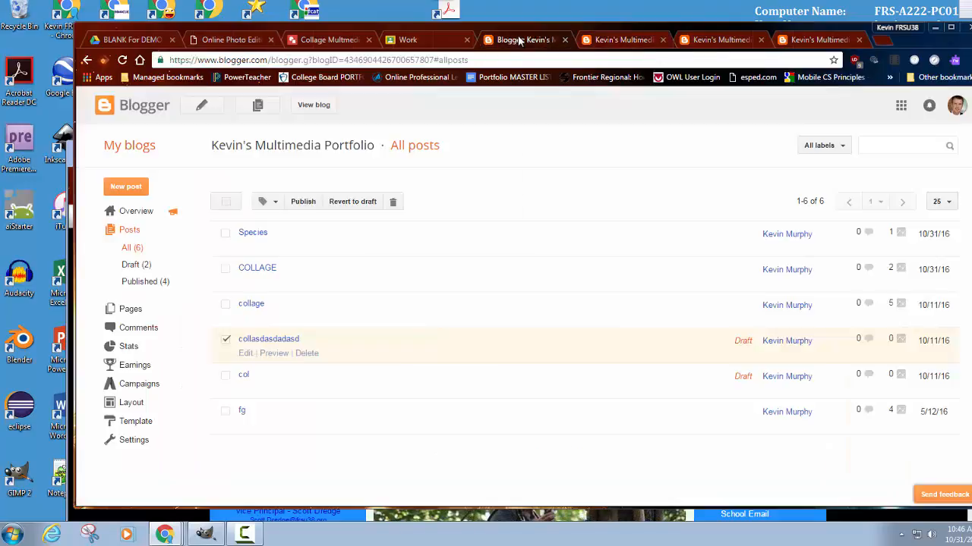
click(247, 344)
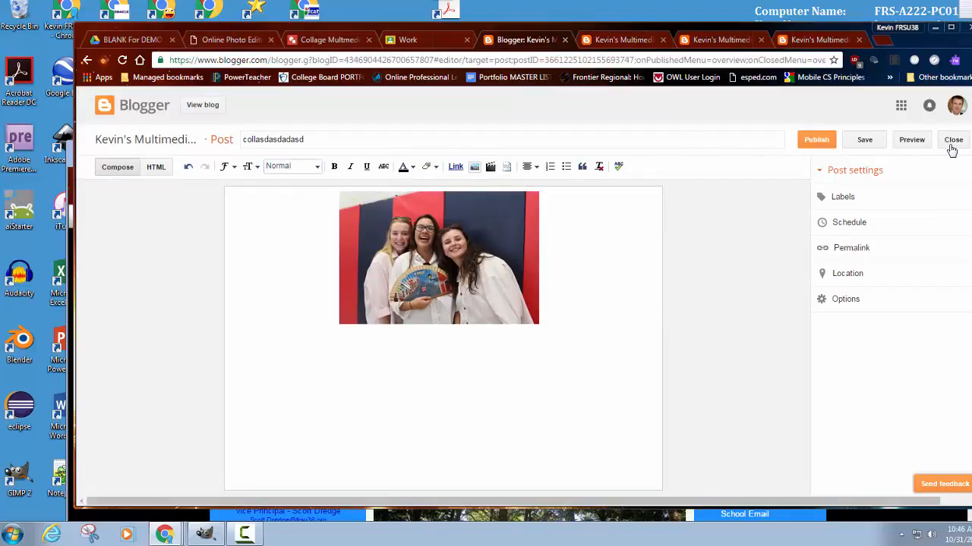
click(953, 140)
click(131, 231)
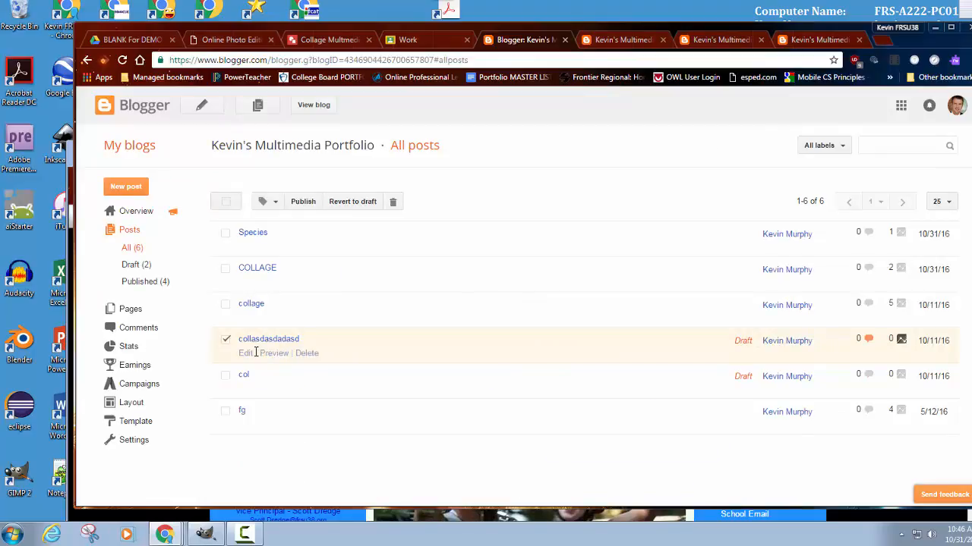
click(307, 354)
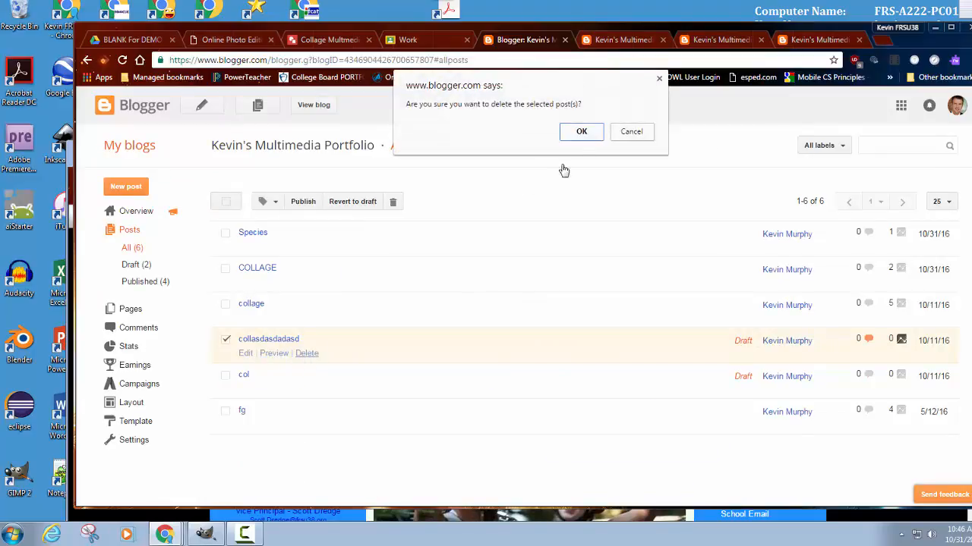
click(583, 133)
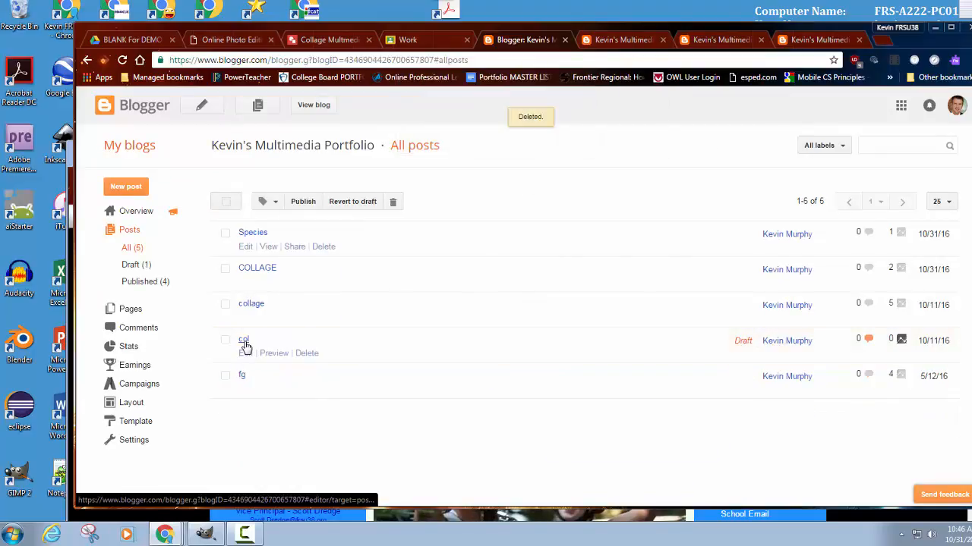
Step: Open the col draft to check its content, return to the post list and delete that draft
click(243, 339)
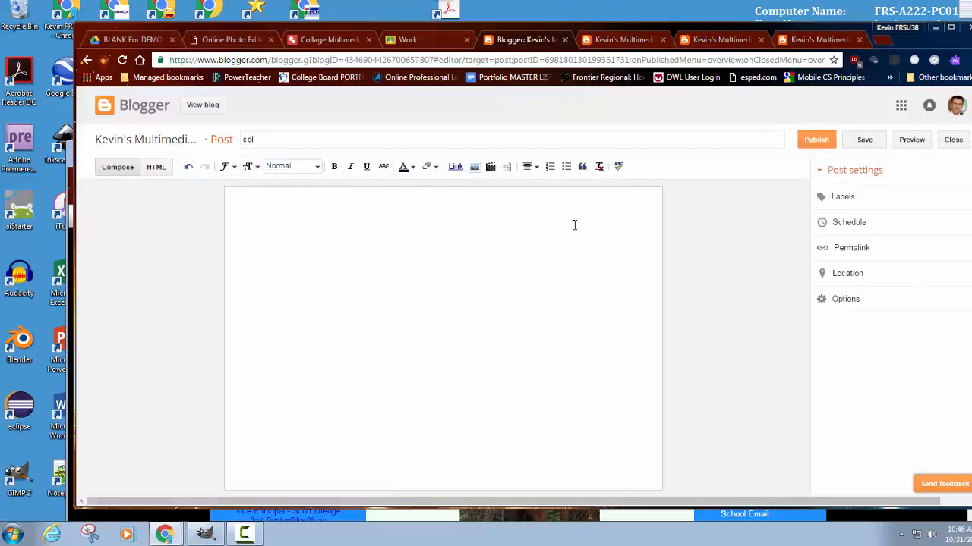
click(951, 141)
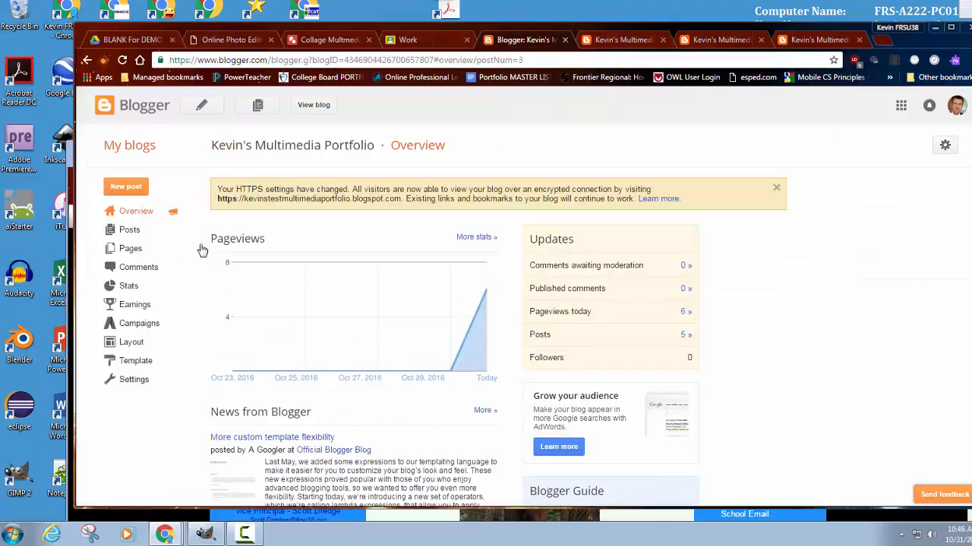
click(130, 231)
mouse_move(269, 359)
click(307, 355)
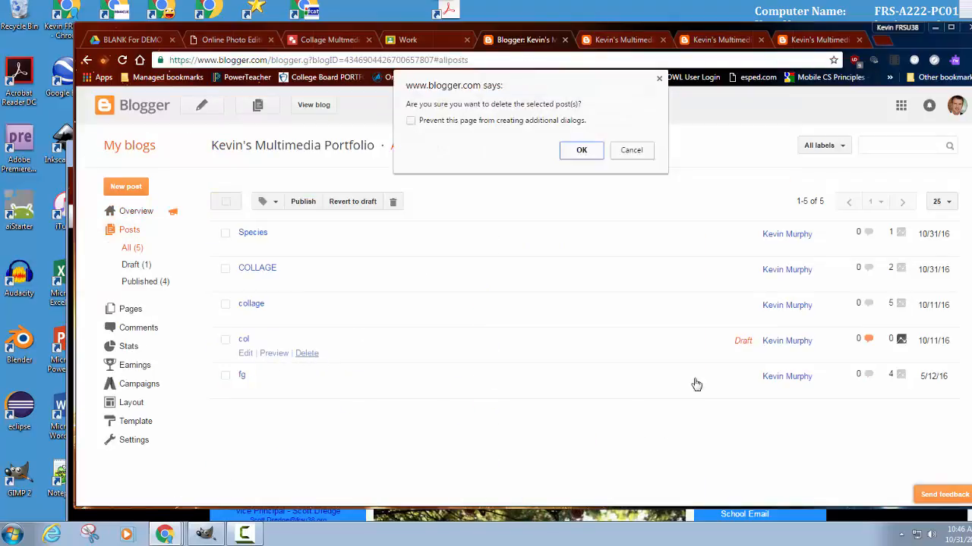
click(586, 152)
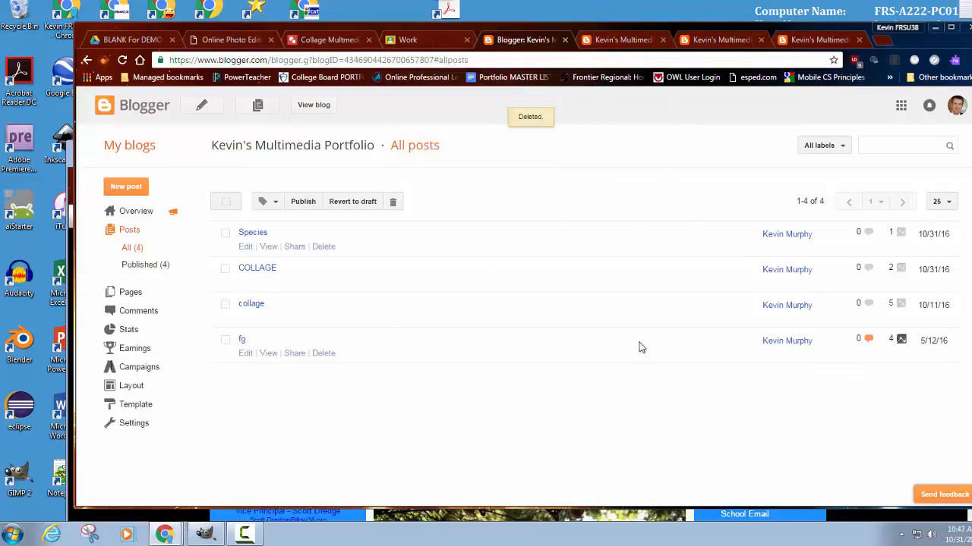
Step: Open the fg post to check its content and return to the post list
click(243, 341)
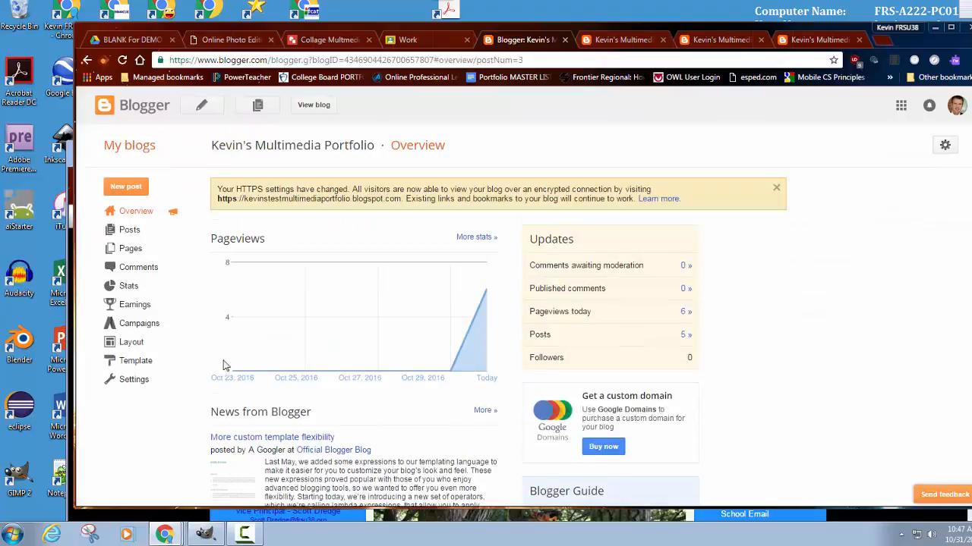
click(130, 230)
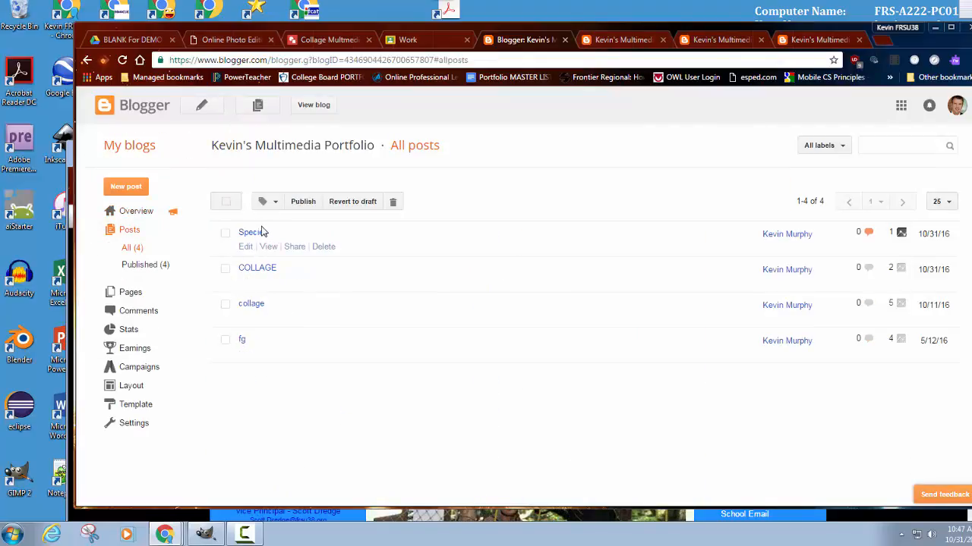
Step: View the published blog, open the COLLAGE post on its own page and copy that page's full web address
click(310, 106)
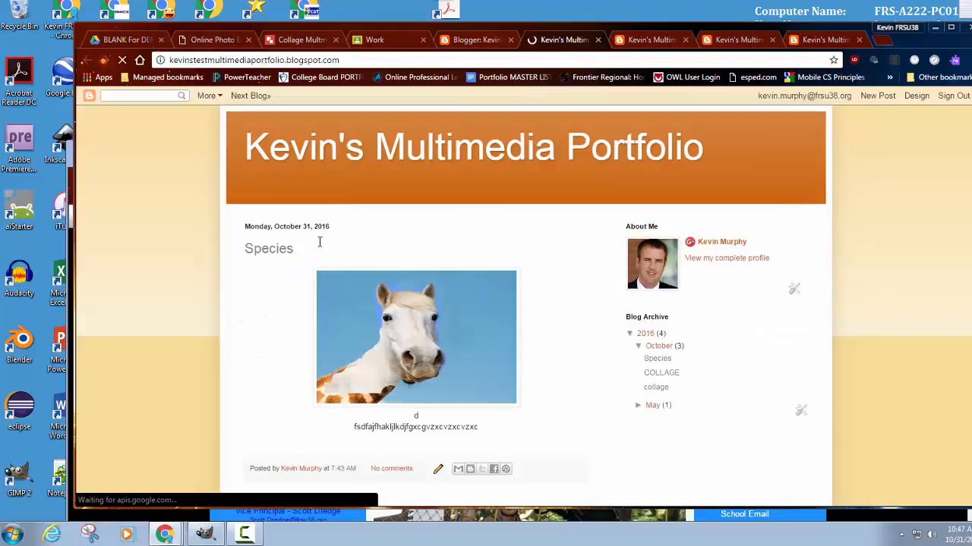
scroll(269, 304, down, 3)
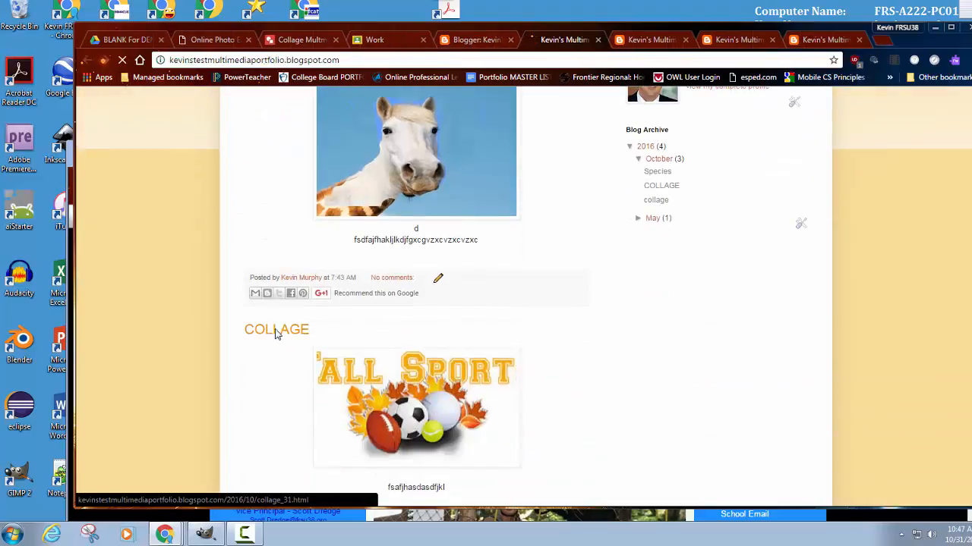
click(275, 331)
click(296, 60)
right_click(296, 60)
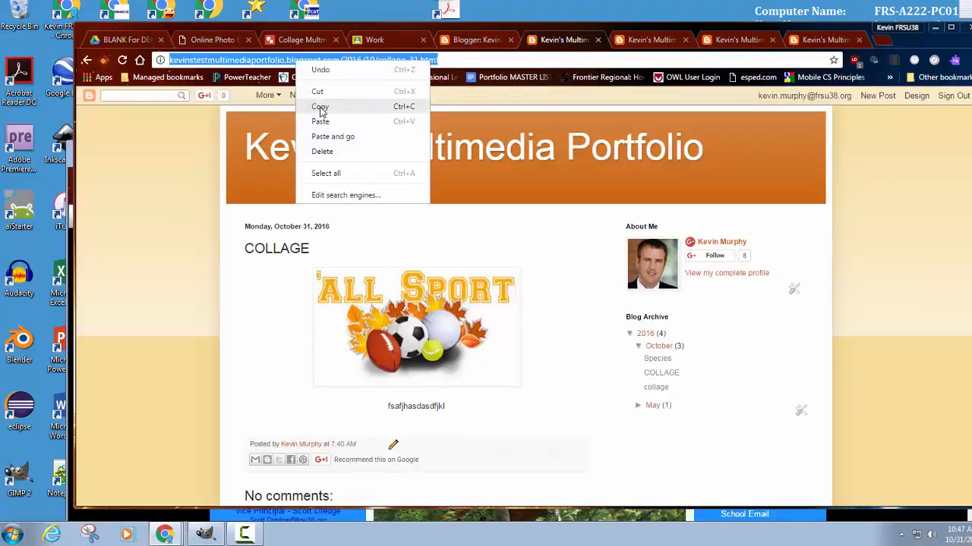
click(318, 106)
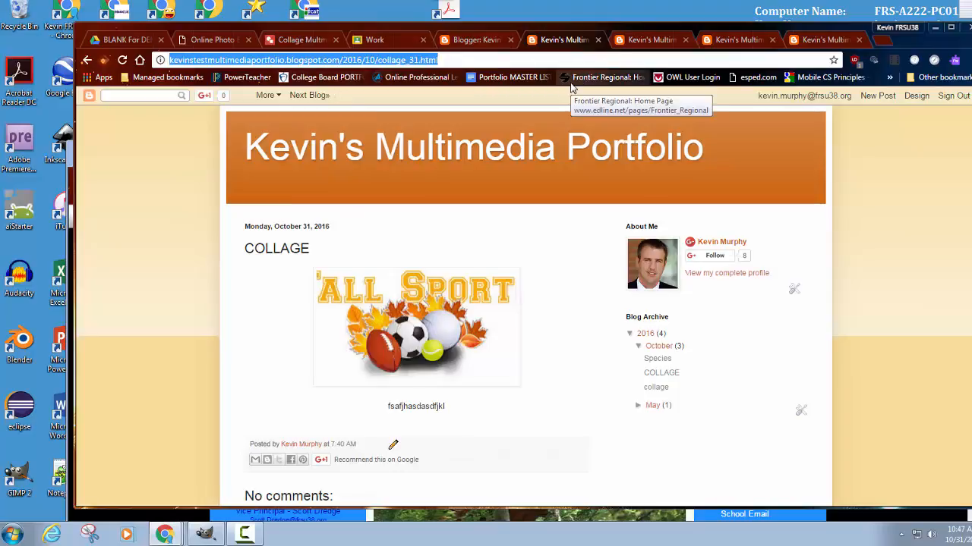